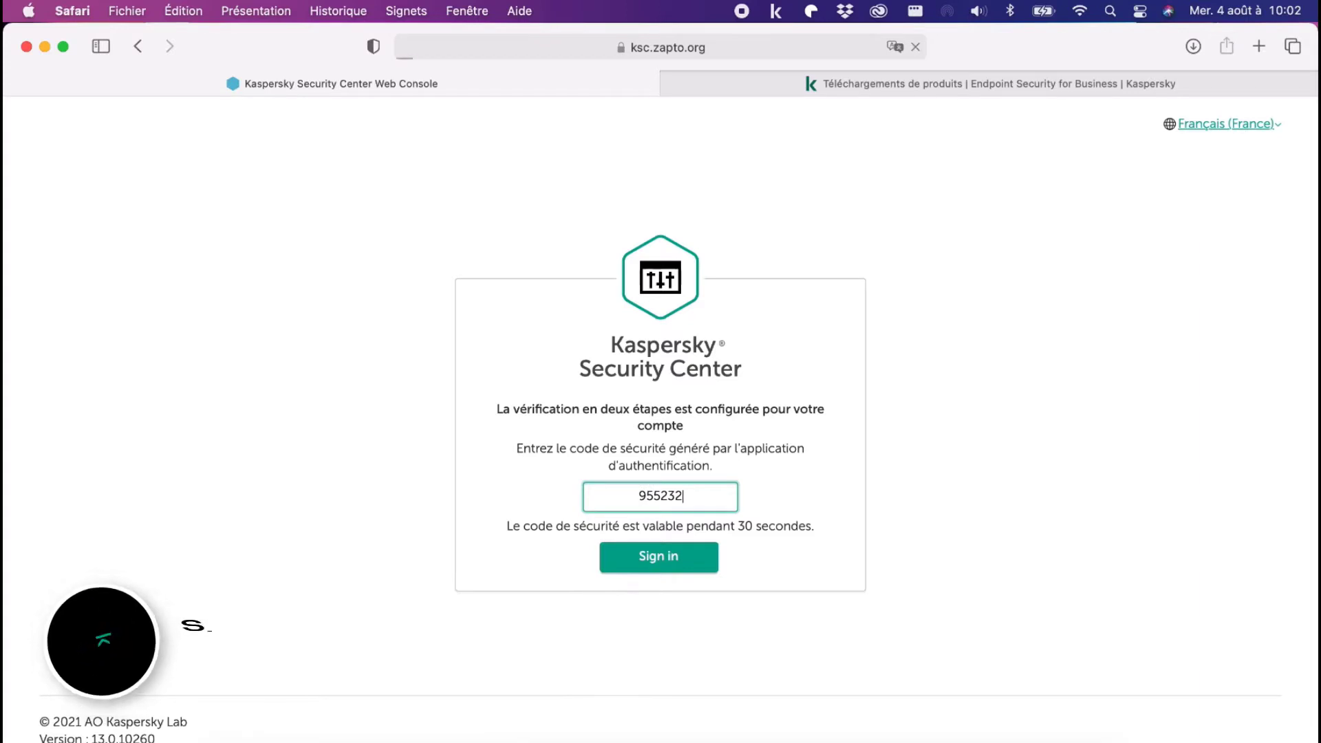
Step: Submit the two-step verification code to sign in to the web console and make the browser window full screen
key(Return)
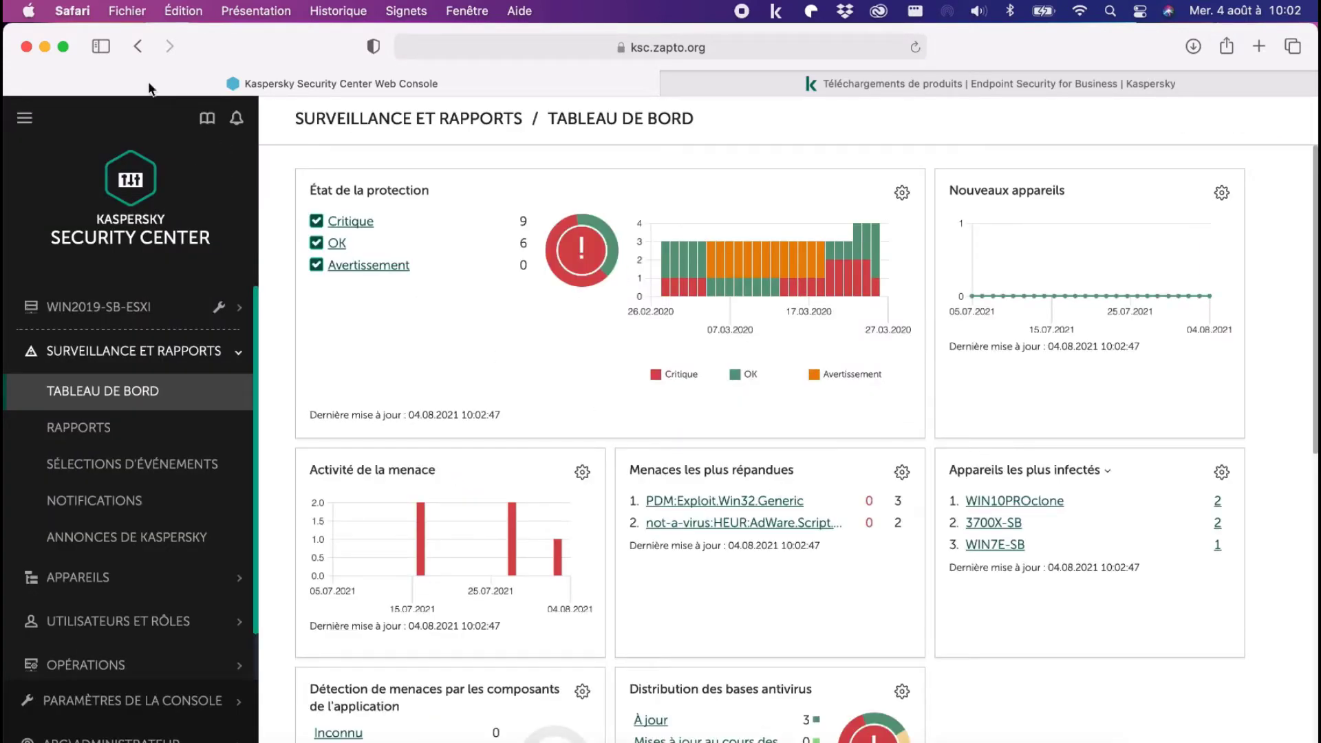
click(62, 44)
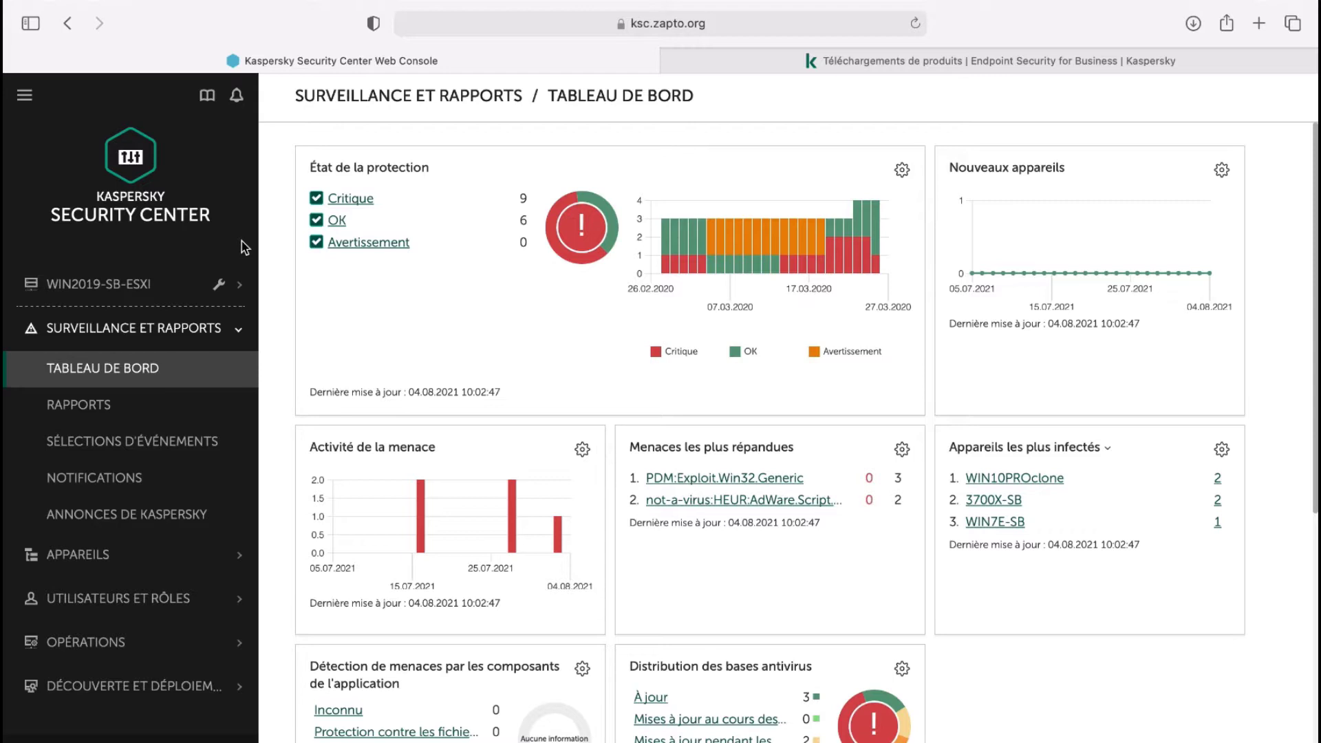
Step: Download the Mac OS Web console Plug-In version 11.2.0.60 from the Kaspersky product downloads page
click(969, 61)
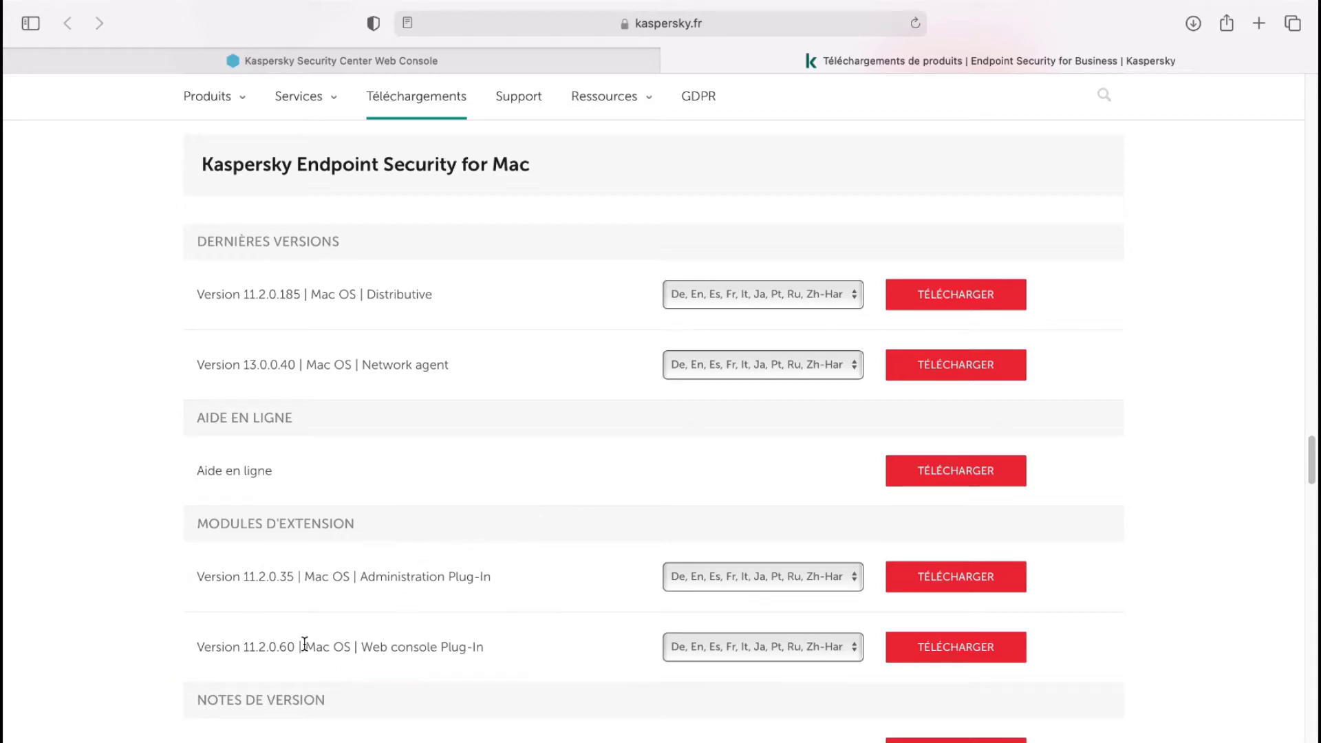
click(953, 653)
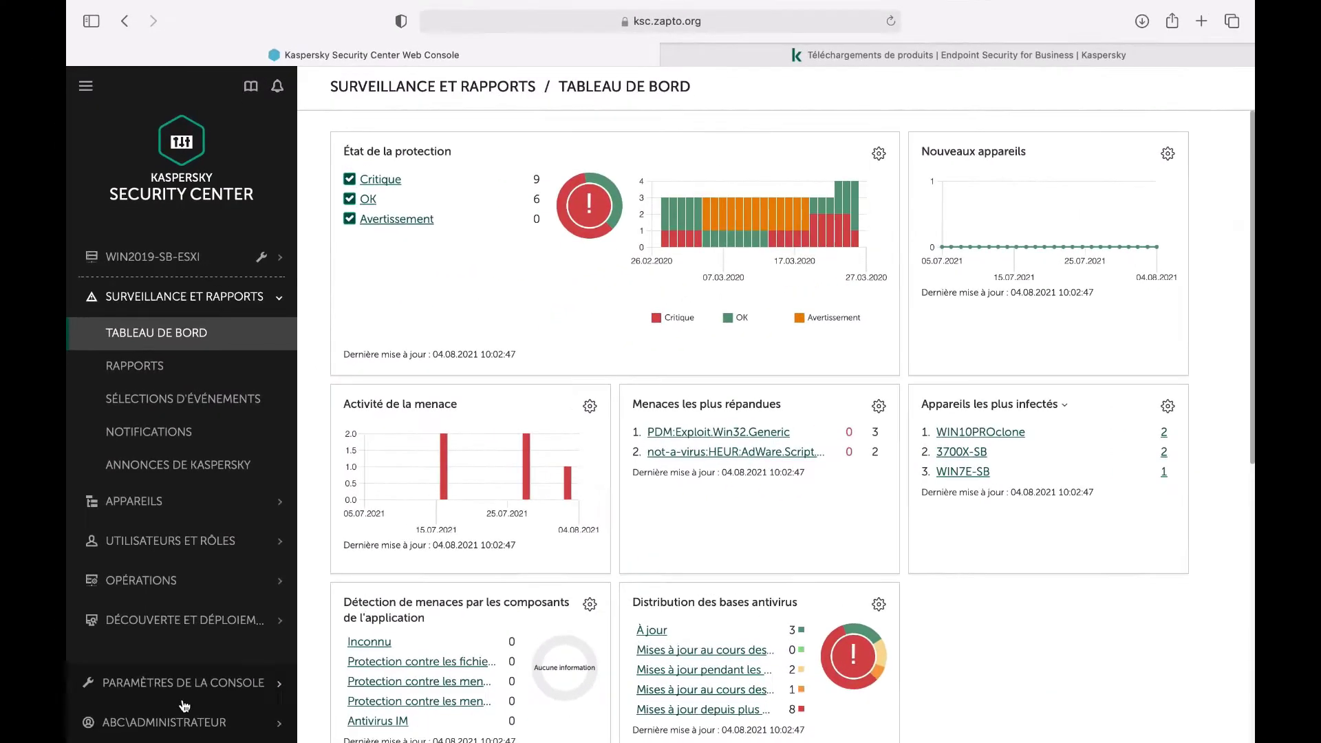
Step: In the console's web plug-in settings, start adding a plug-in from file and load plugin.zip from the web_plugin_kes_mac_11 folder
click(183, 716)
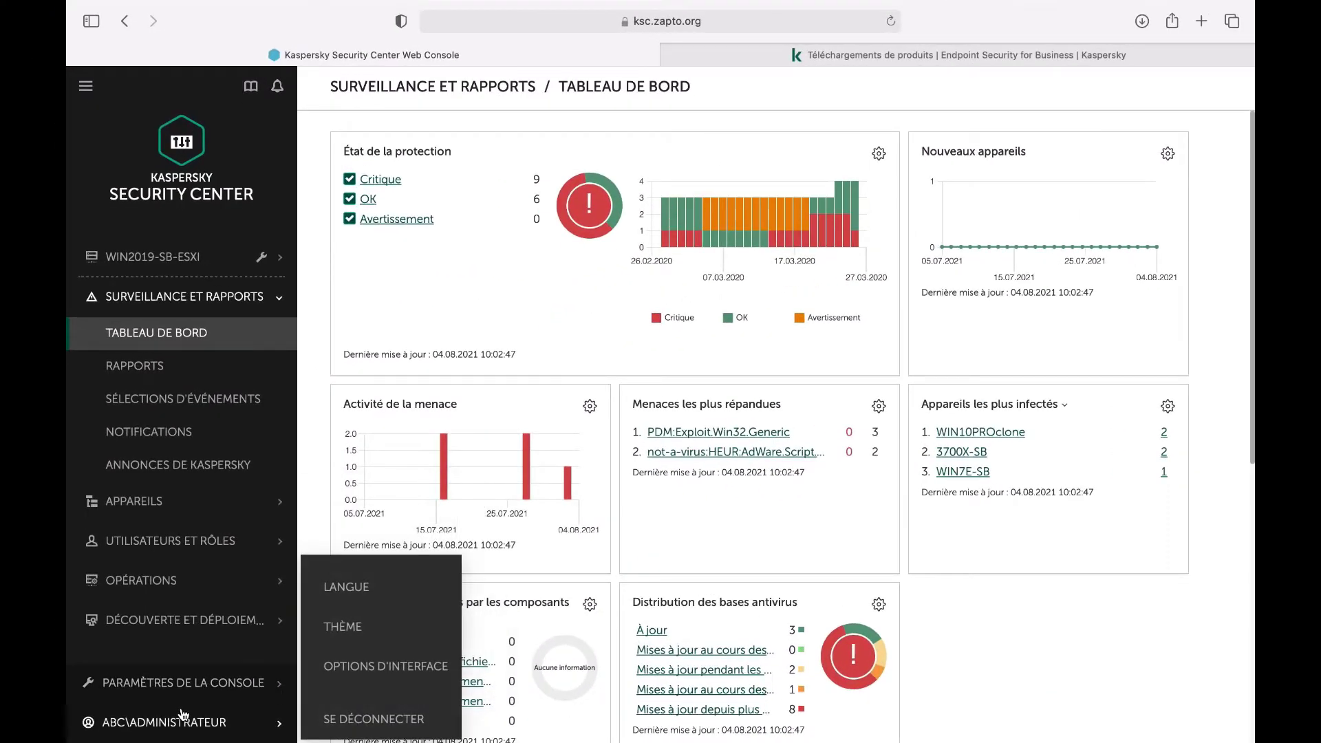
click(186, 685)
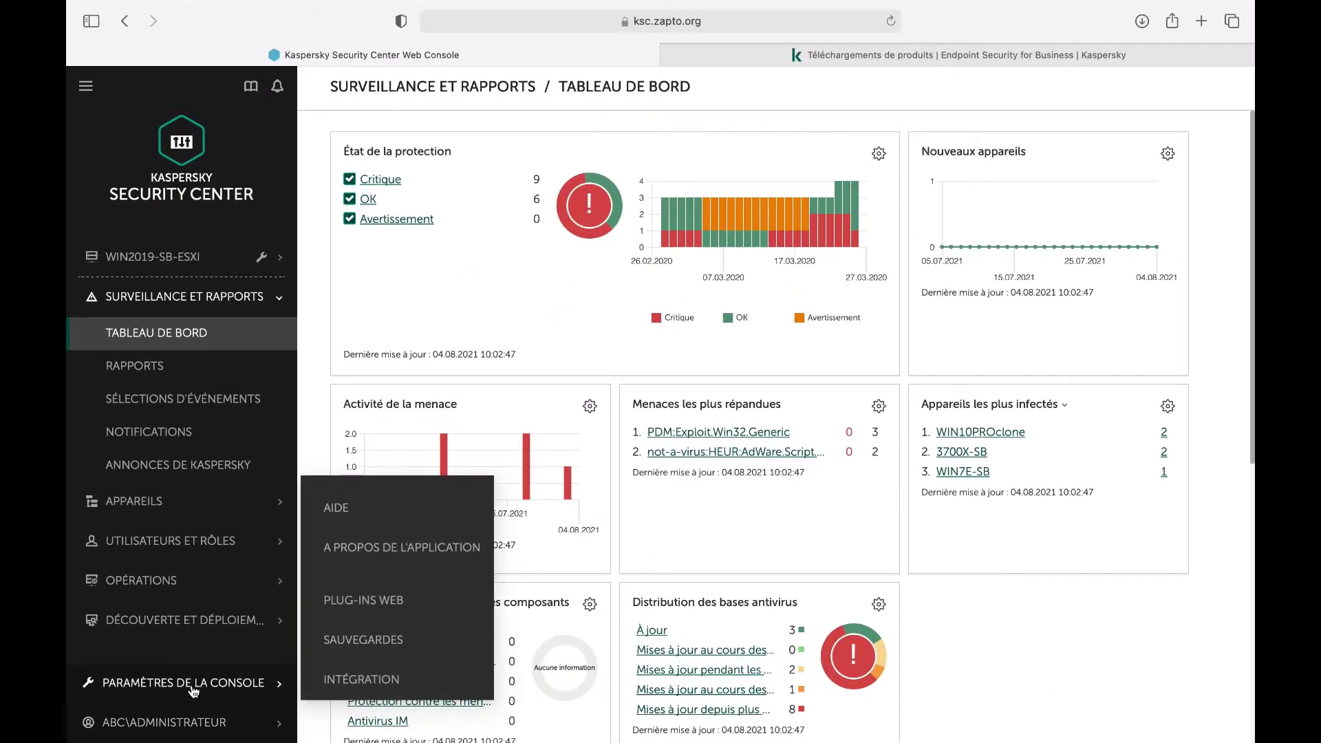
click(371, 606)
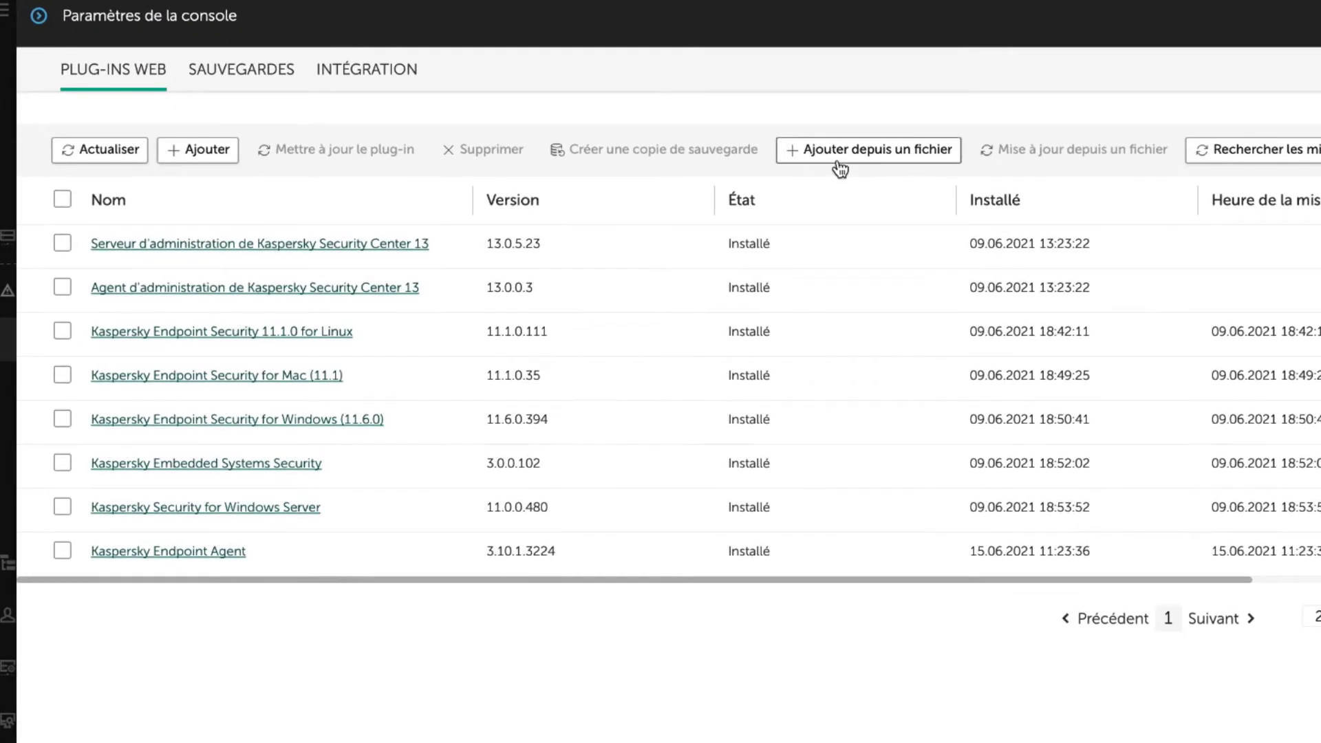
click(839, 166)
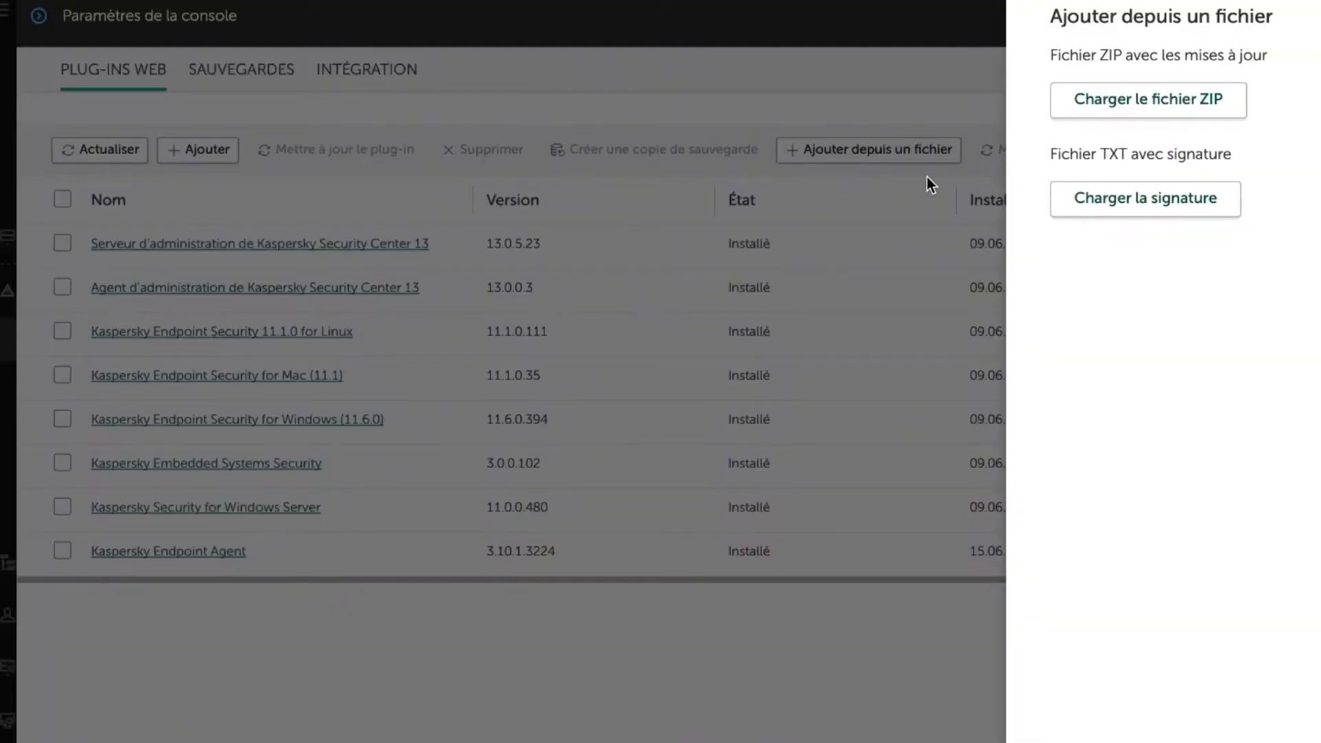
click(1201, 105)
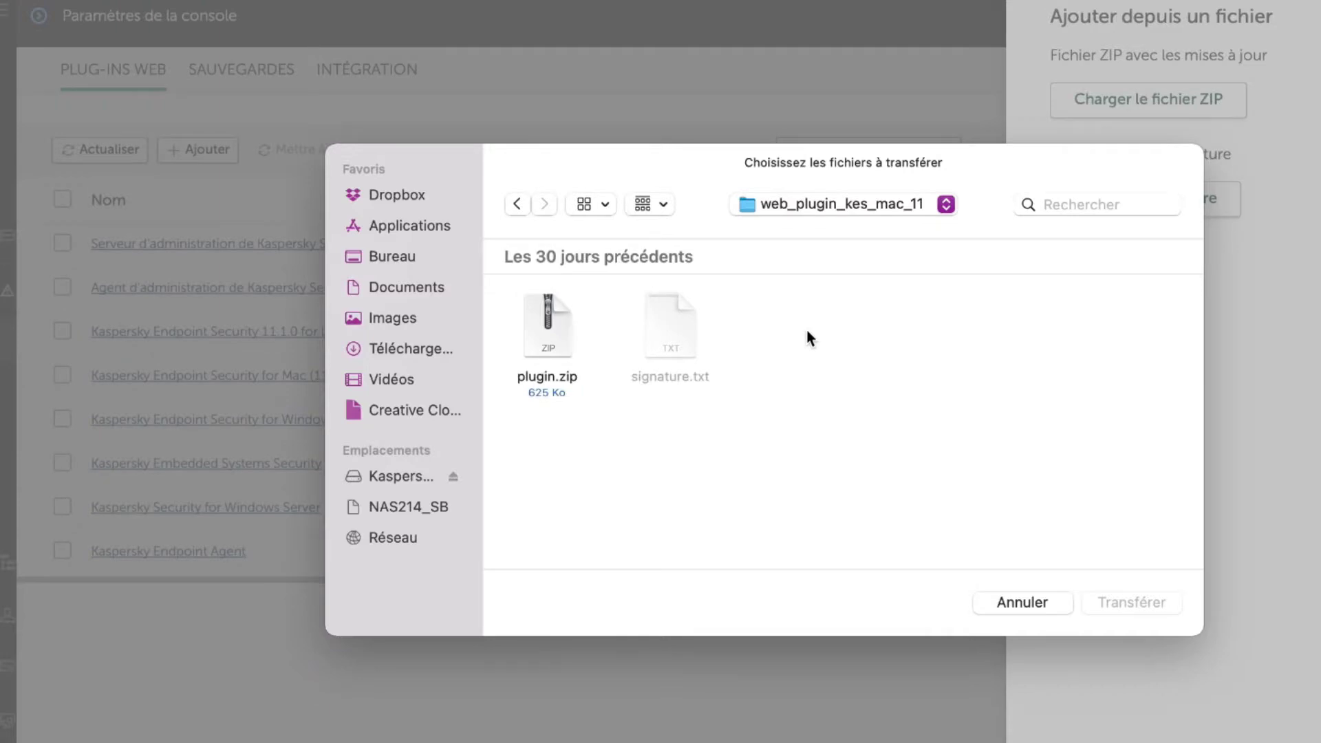
click(563, 336)
click(1125, 603)
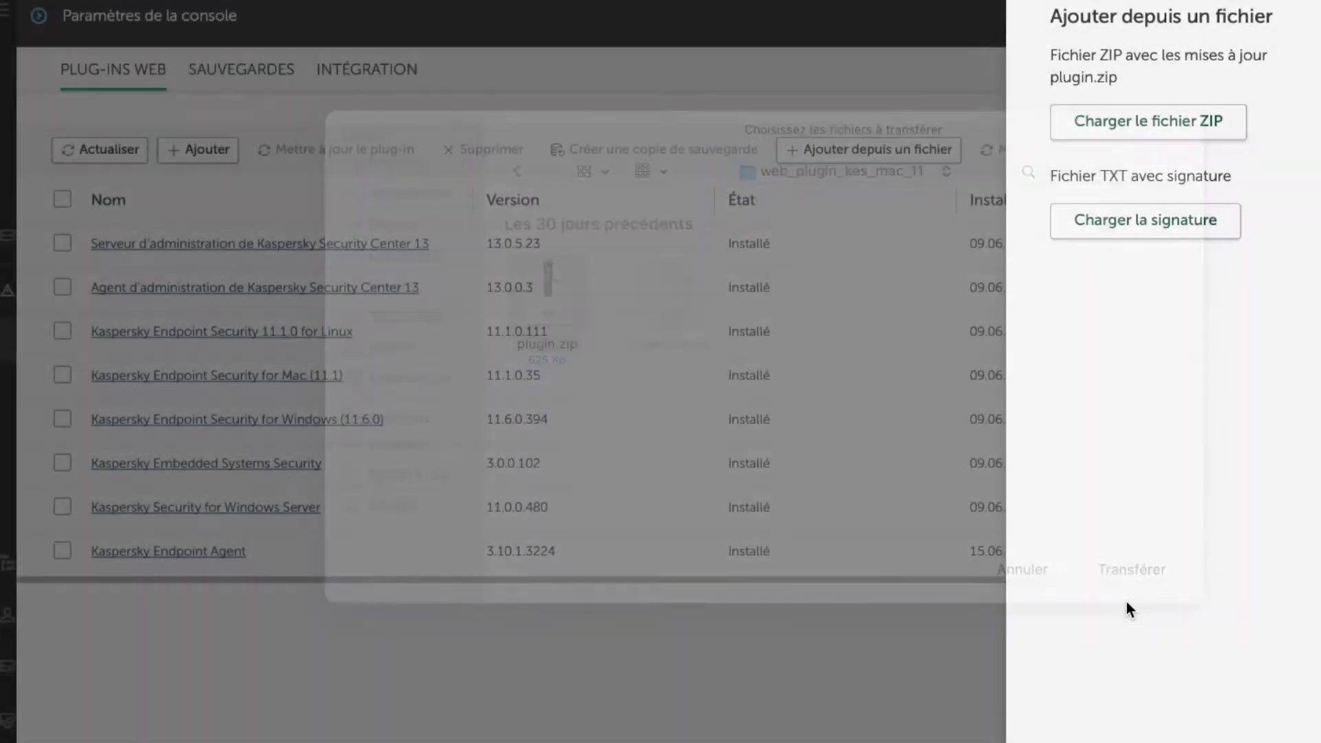
Step: Load signature.txt as the plug-in's signature file and finish adding the plug-in
click(1135, 221)
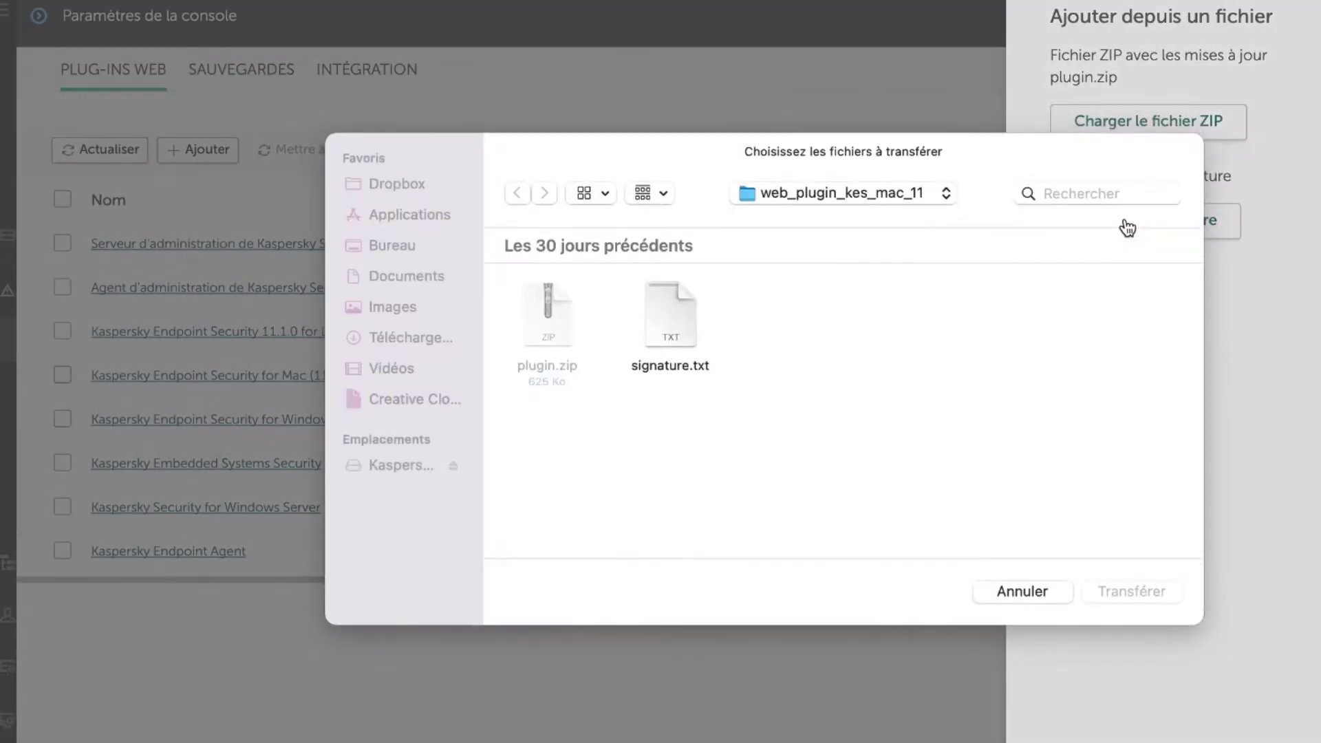
click(691, 346)
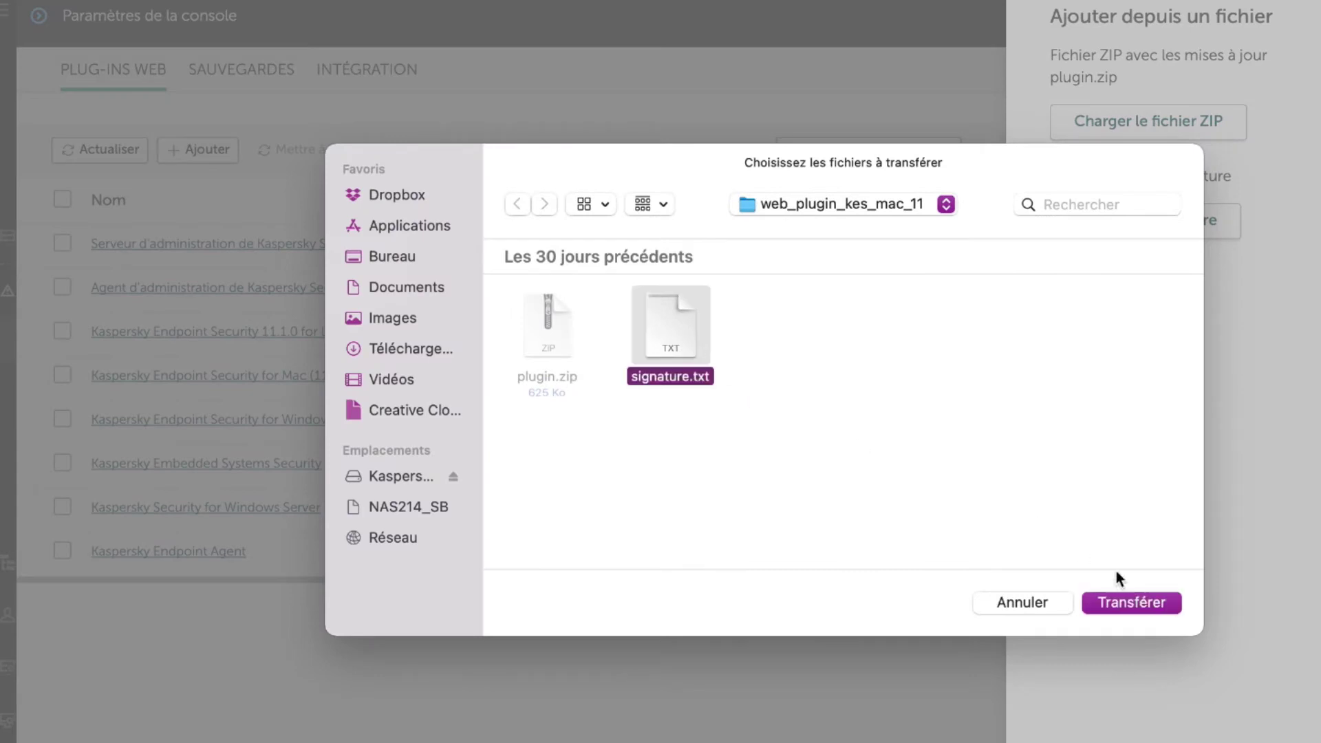
click(1151, 608)
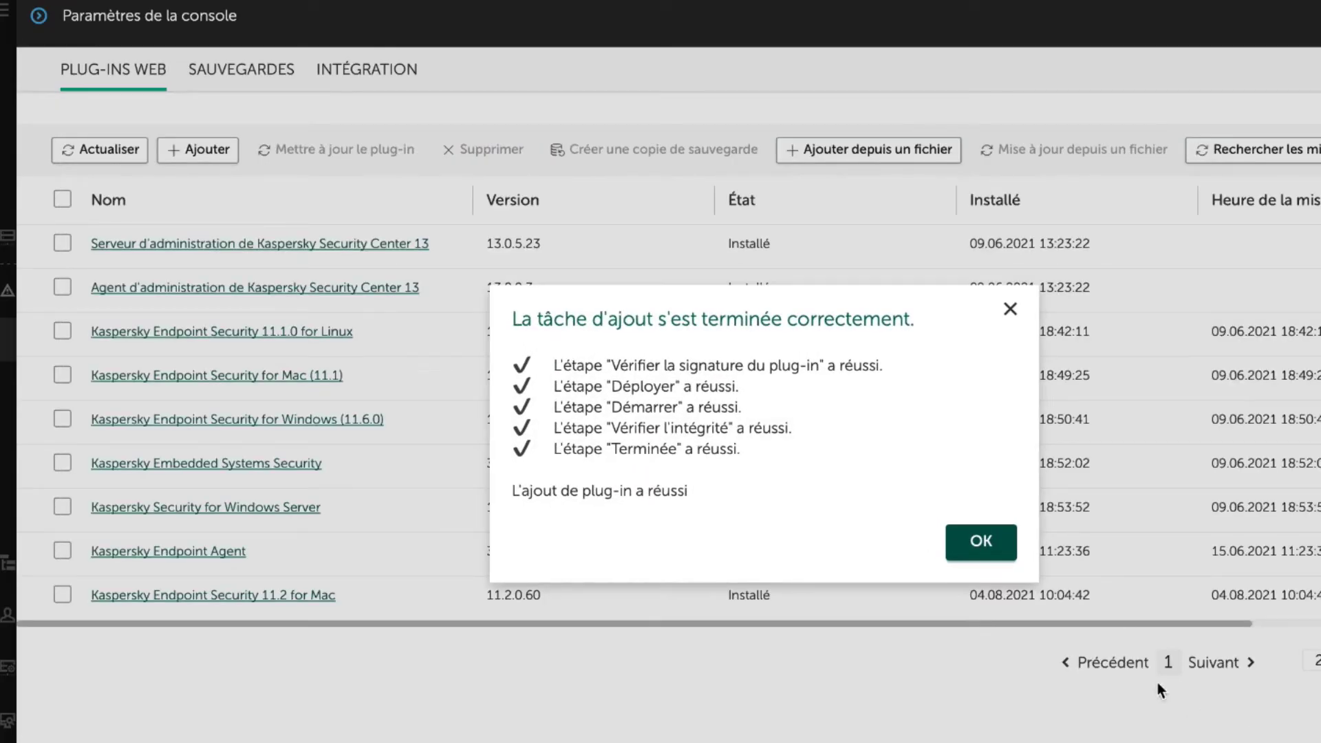
click(982, 541)
Step: Delete the Kaspersky Endpoint Security for Mac (11.1) web plug-in
click(62, 375)
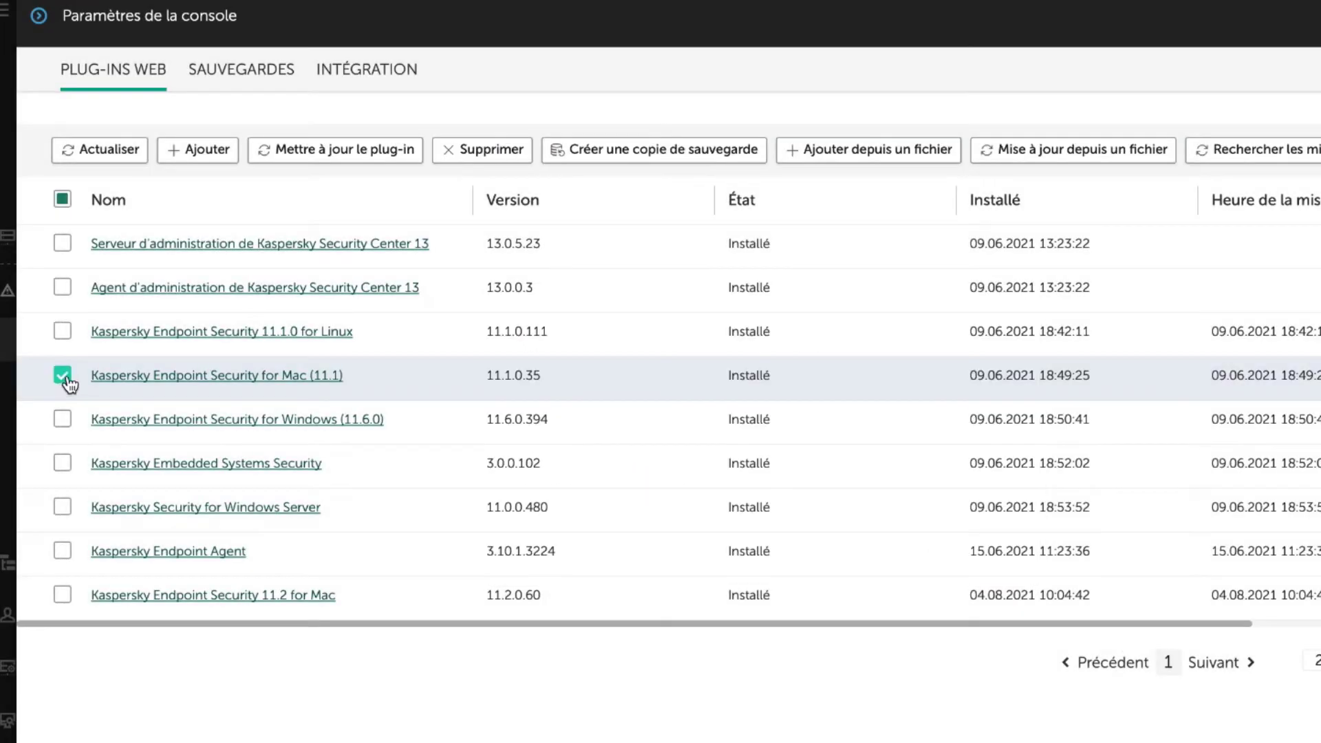
click(491, 157)
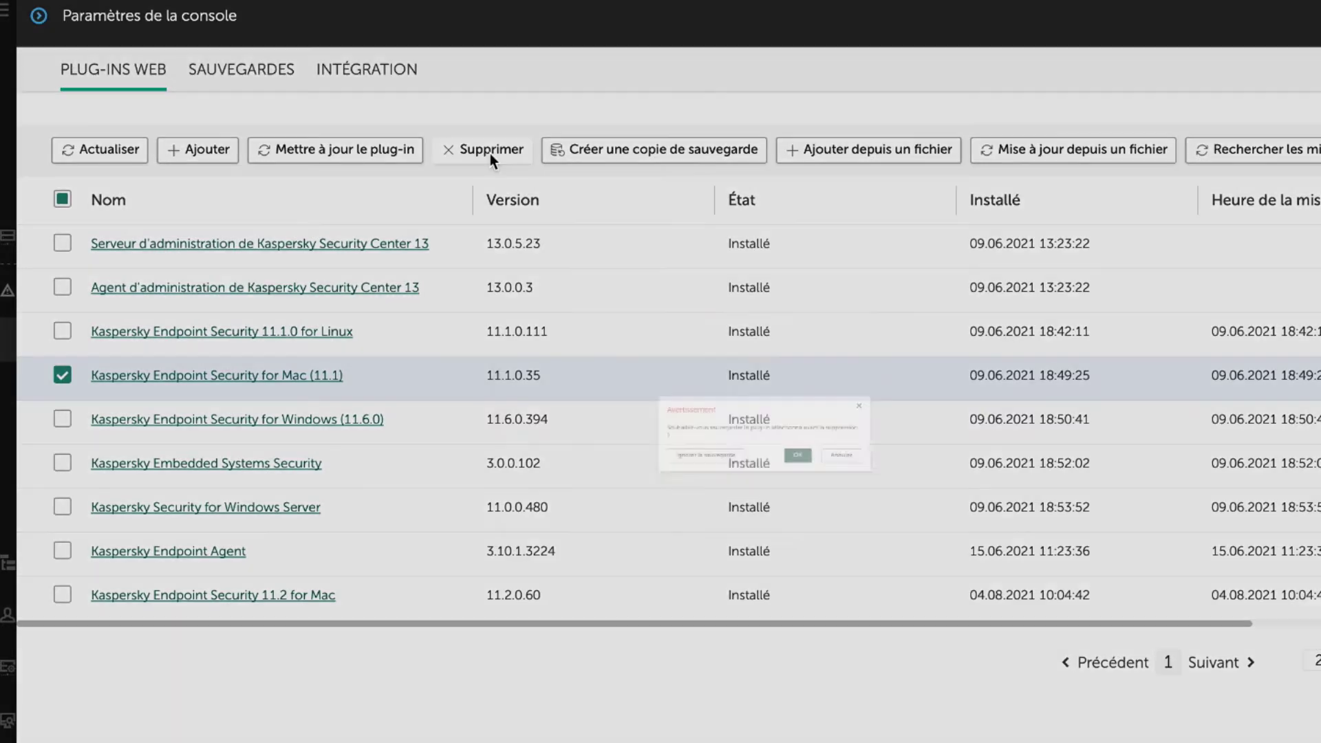
click(850, 490)
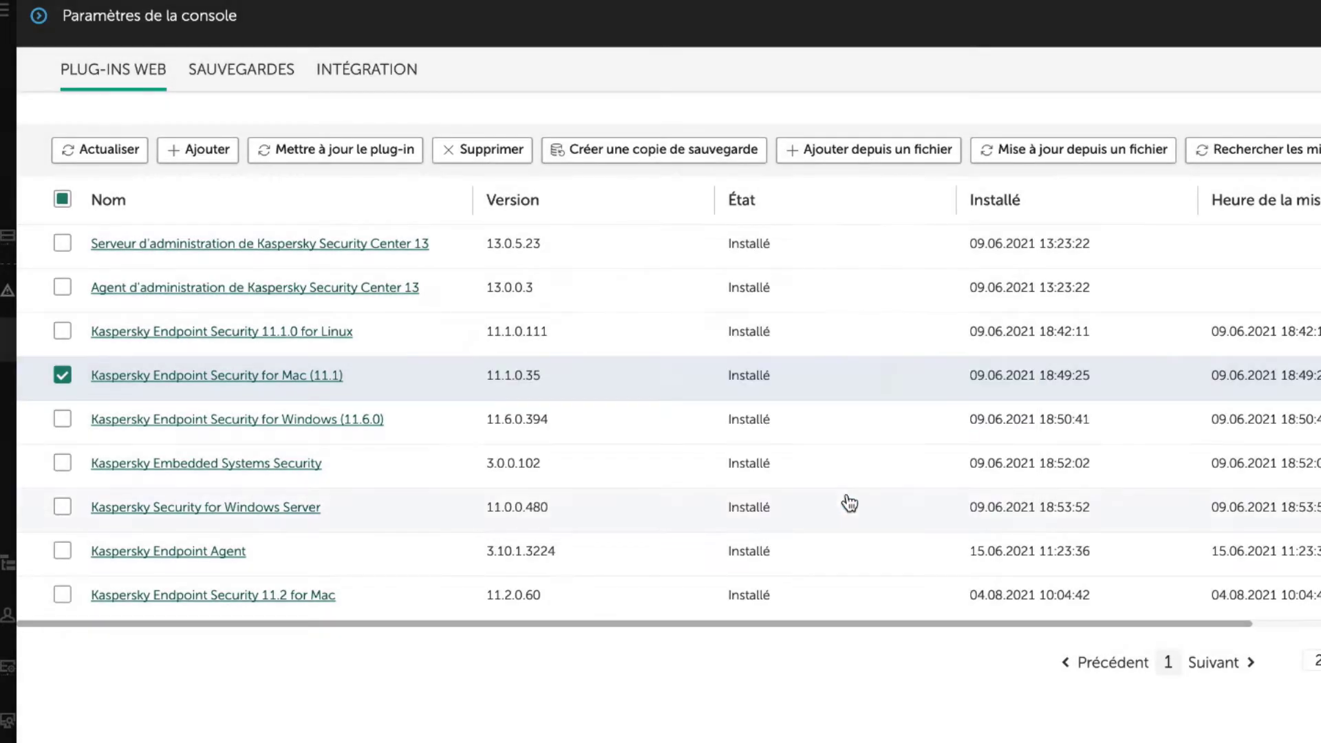
click(982, 504)
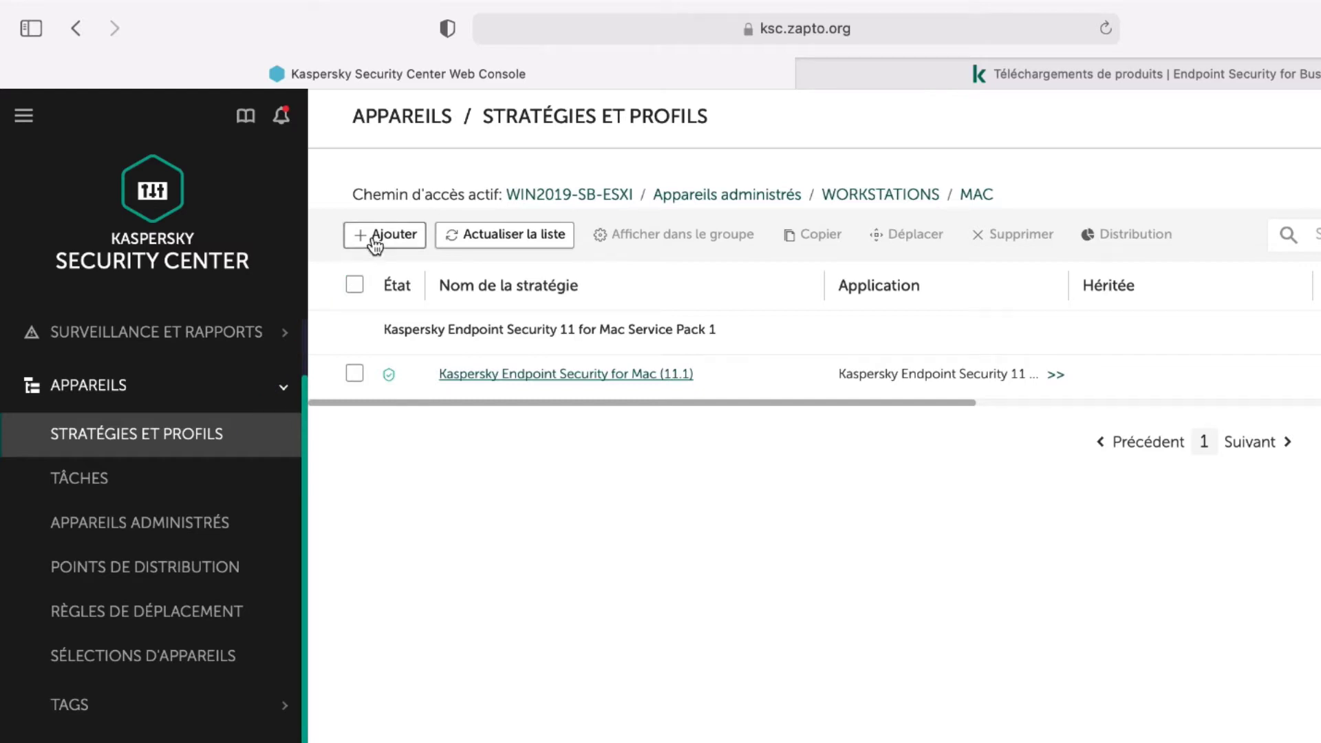
Step: Start a new policy for Kaspersky Endpoint Security for Mac (11.2) in the MAC group and open its application settings
click(375, 241)
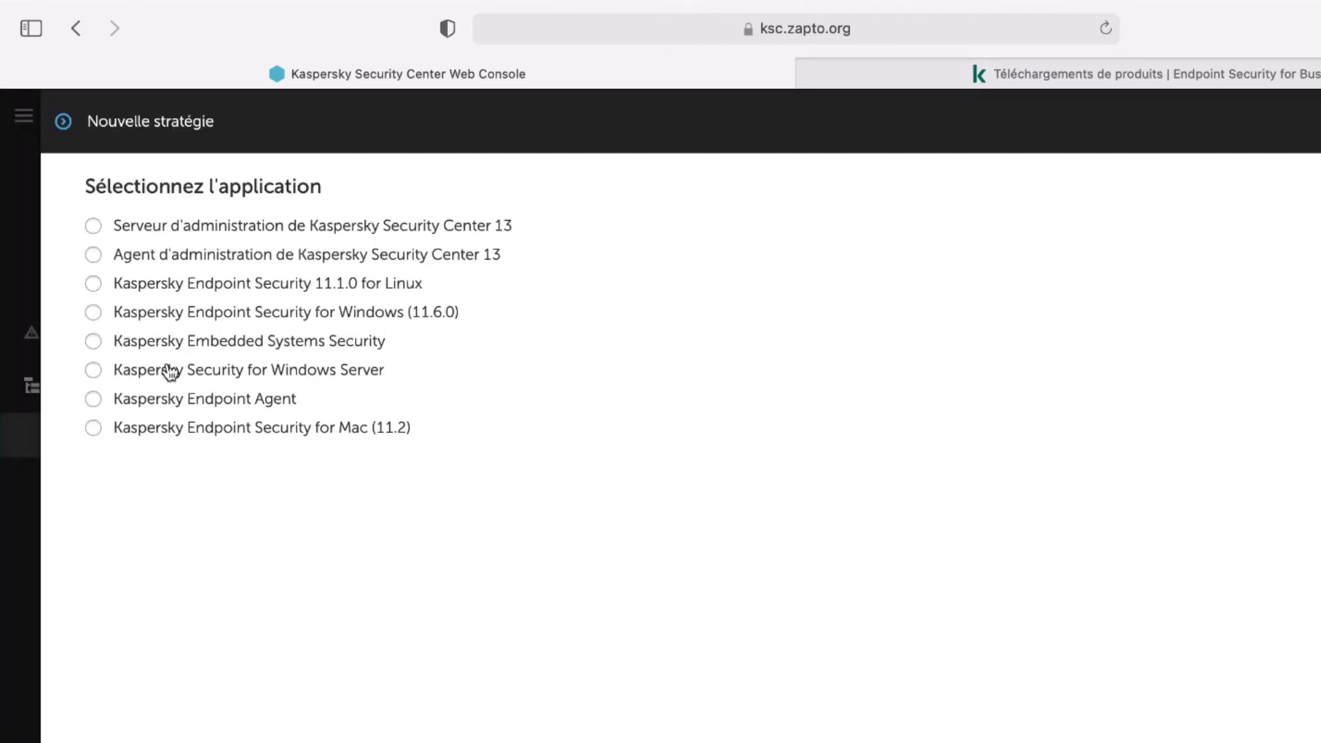
click(94, 429)
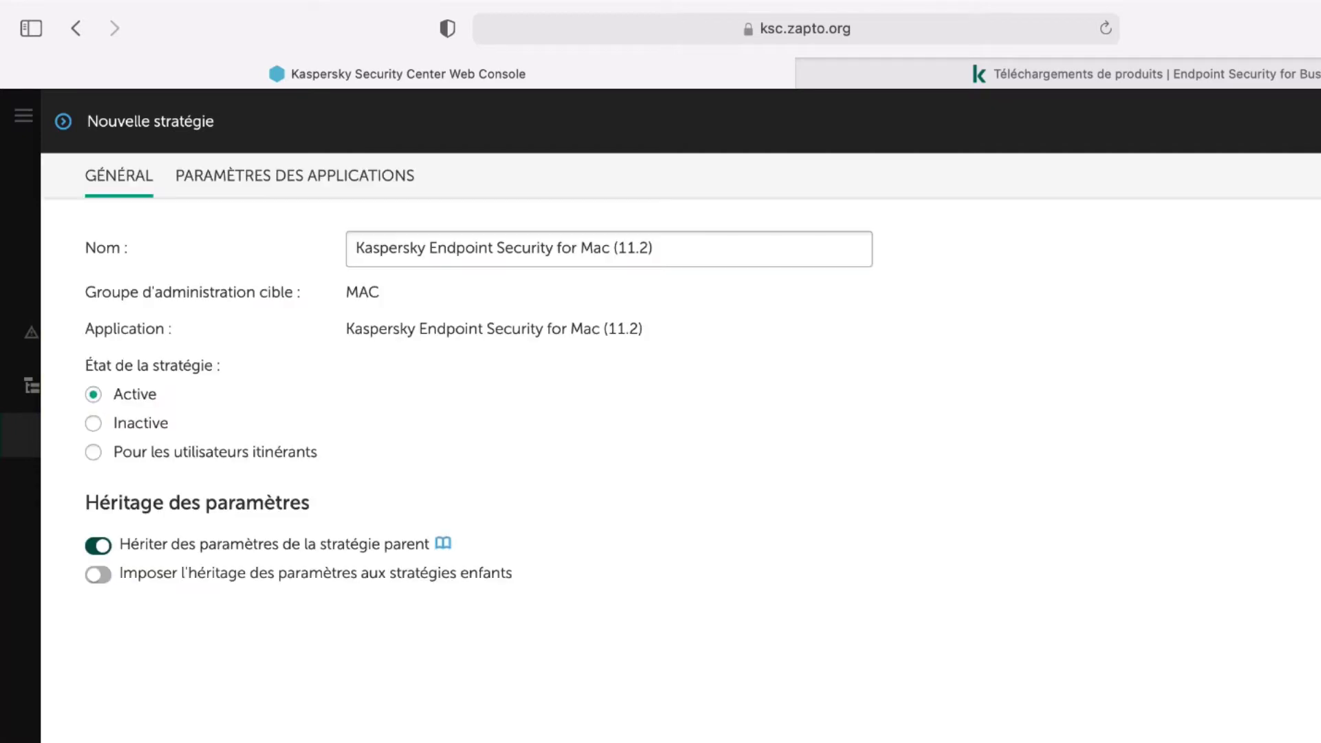
click(342, 184)
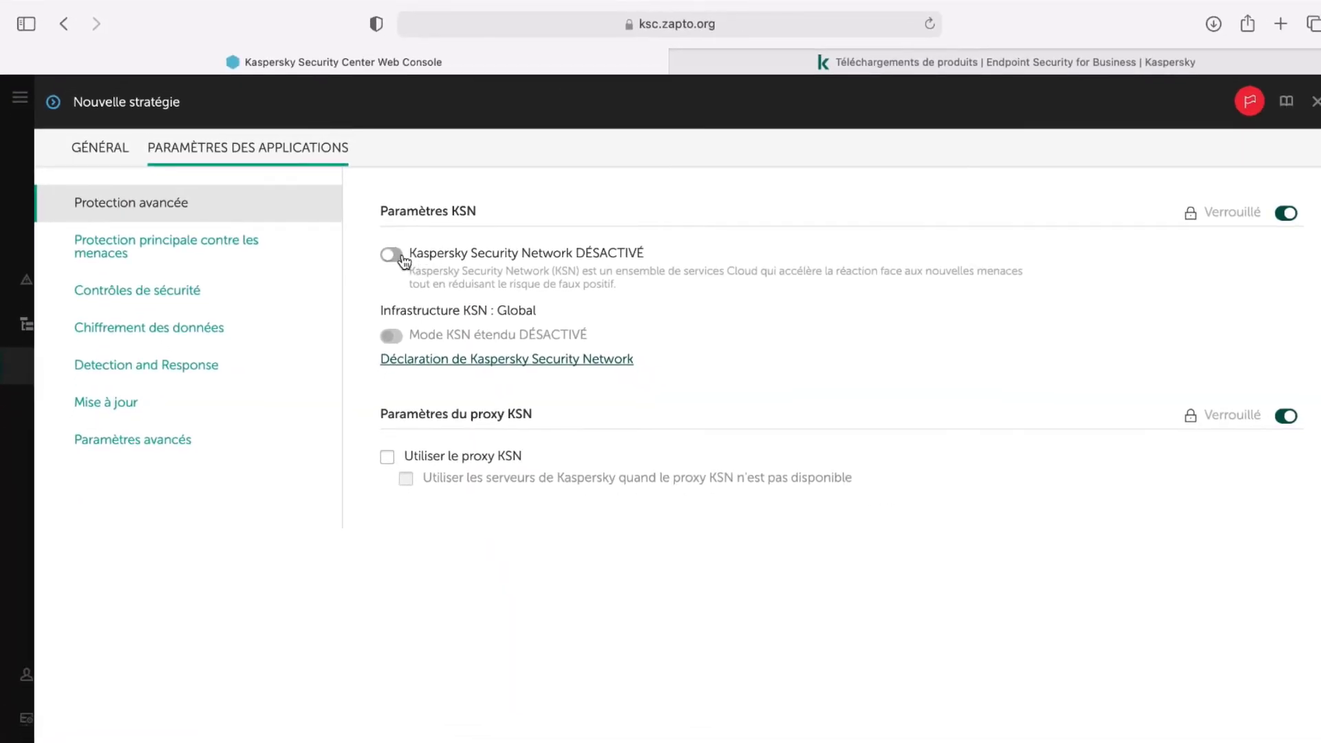
Step: Enable Kaspersky Security Network in the new policy and accept its participation conditions
click(391, 259)
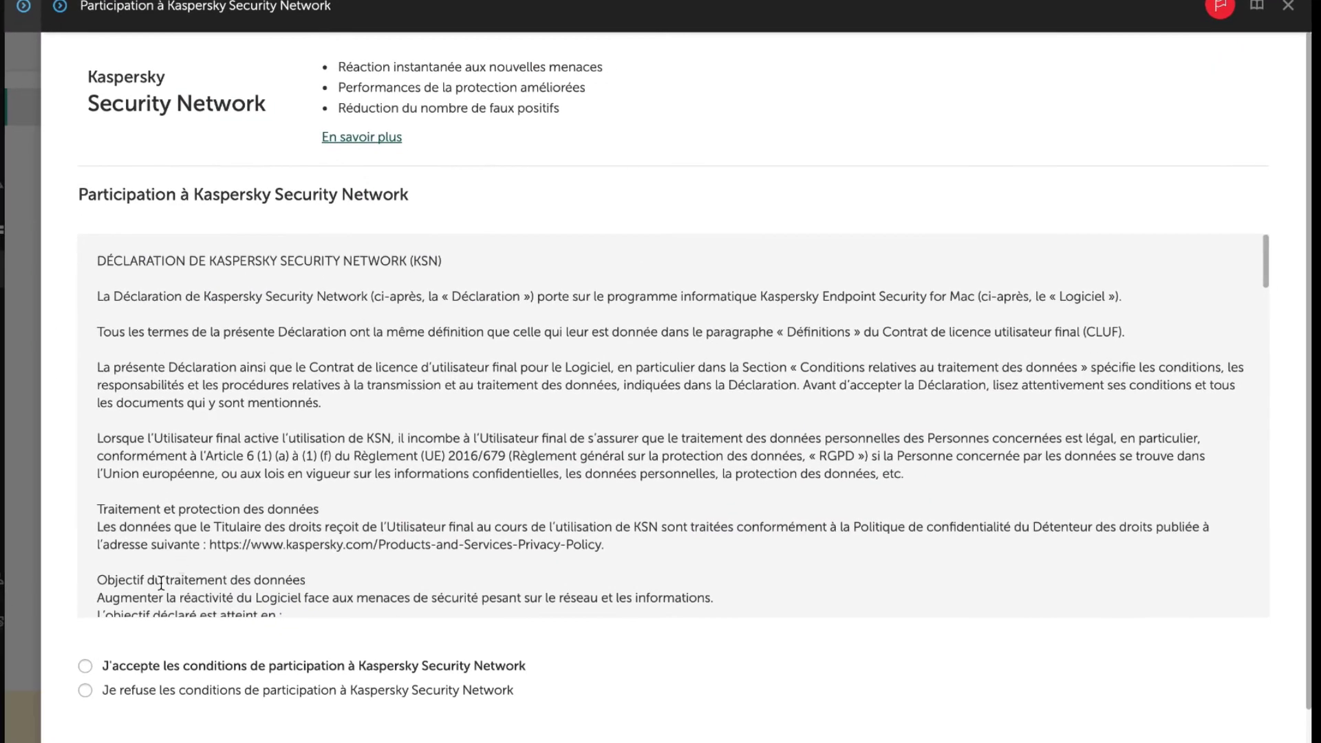
click(84, 666)
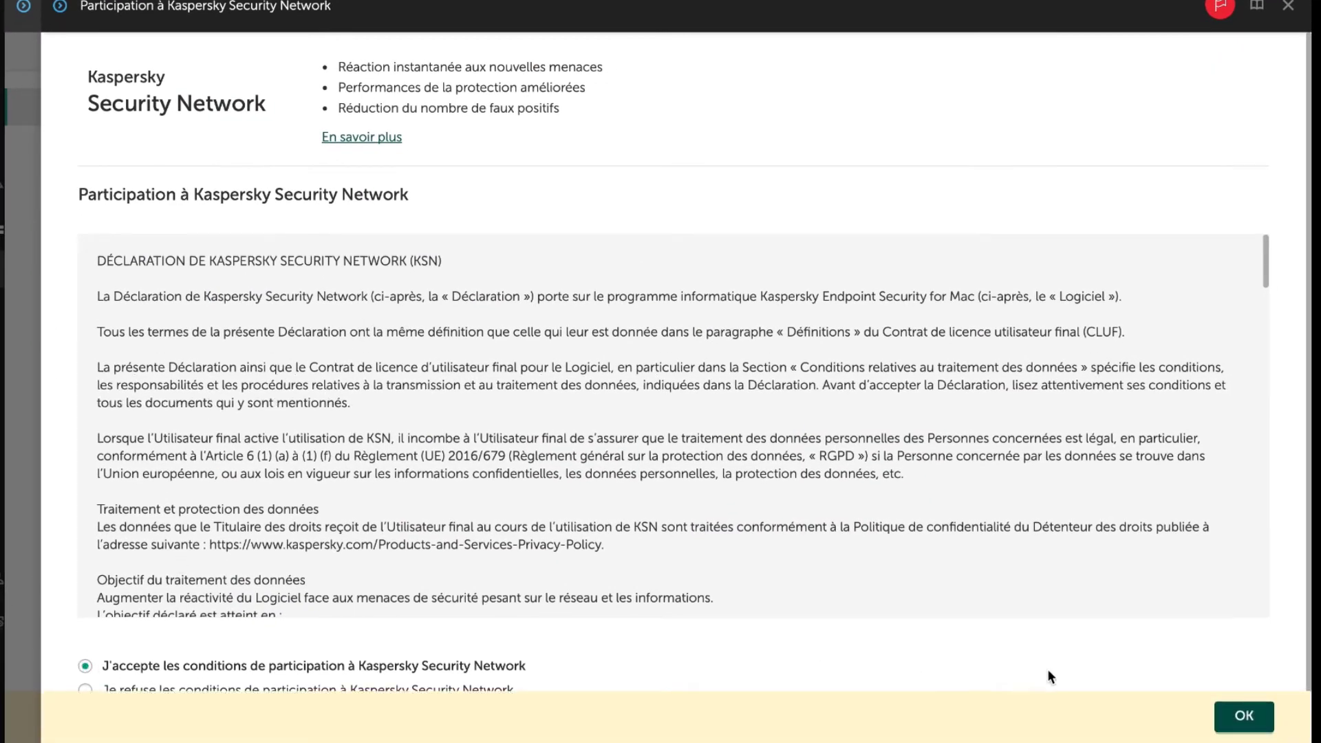
click(1226, 709)
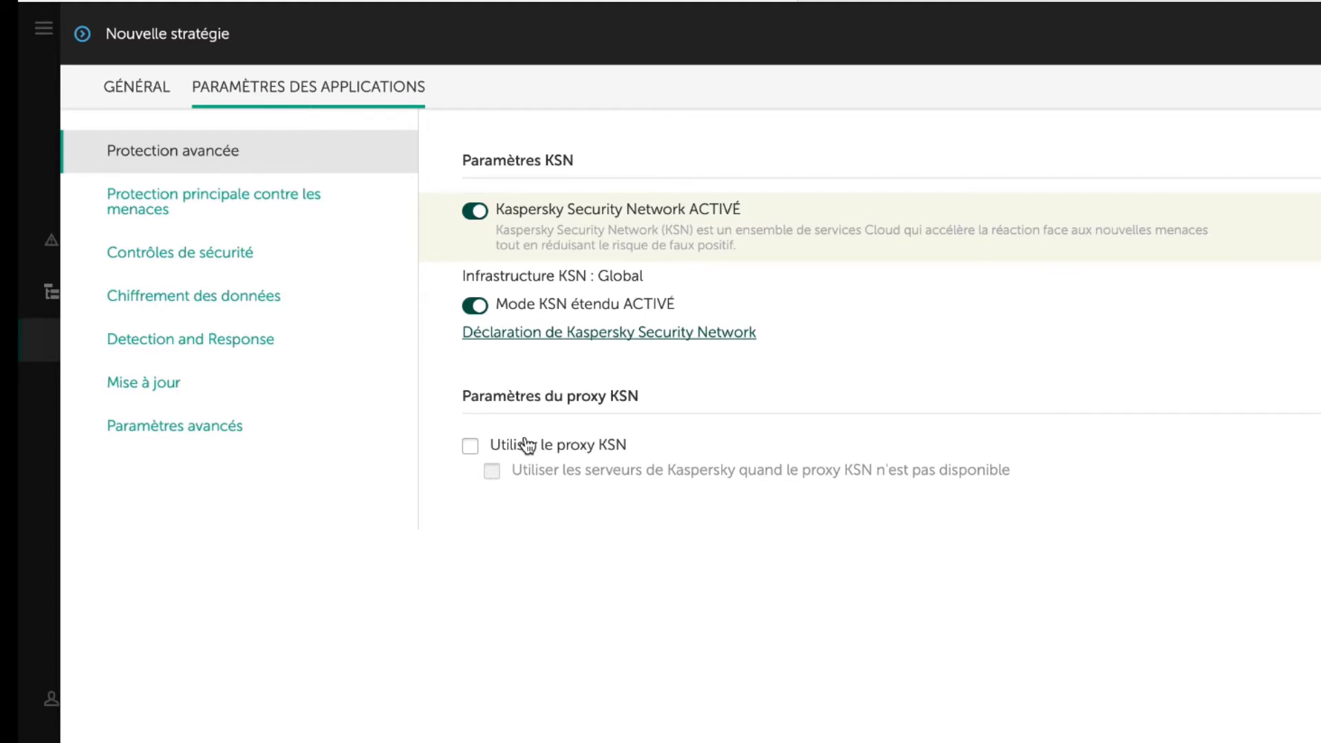
Step: Examine the policy's settings for protection against malicious files (Protection contre les fichiers malicieux)
click(226, 207)
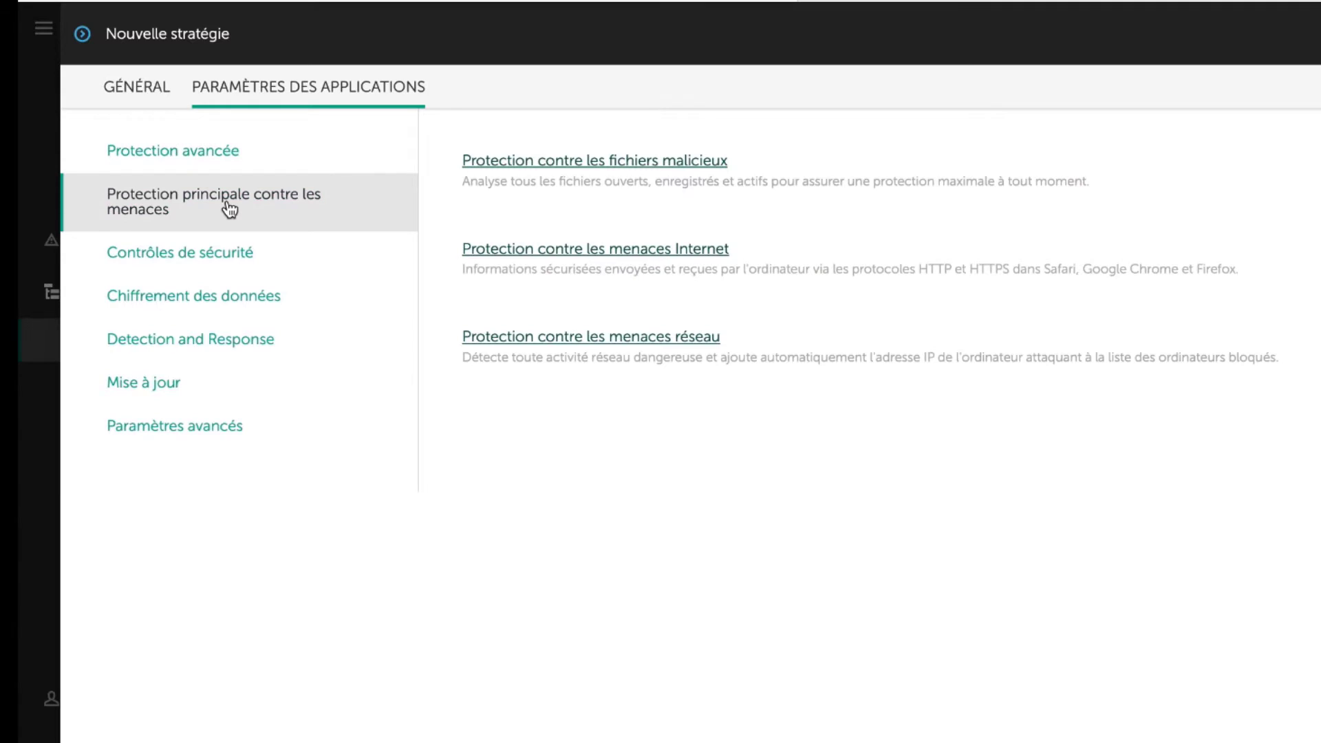
click(574, 162)
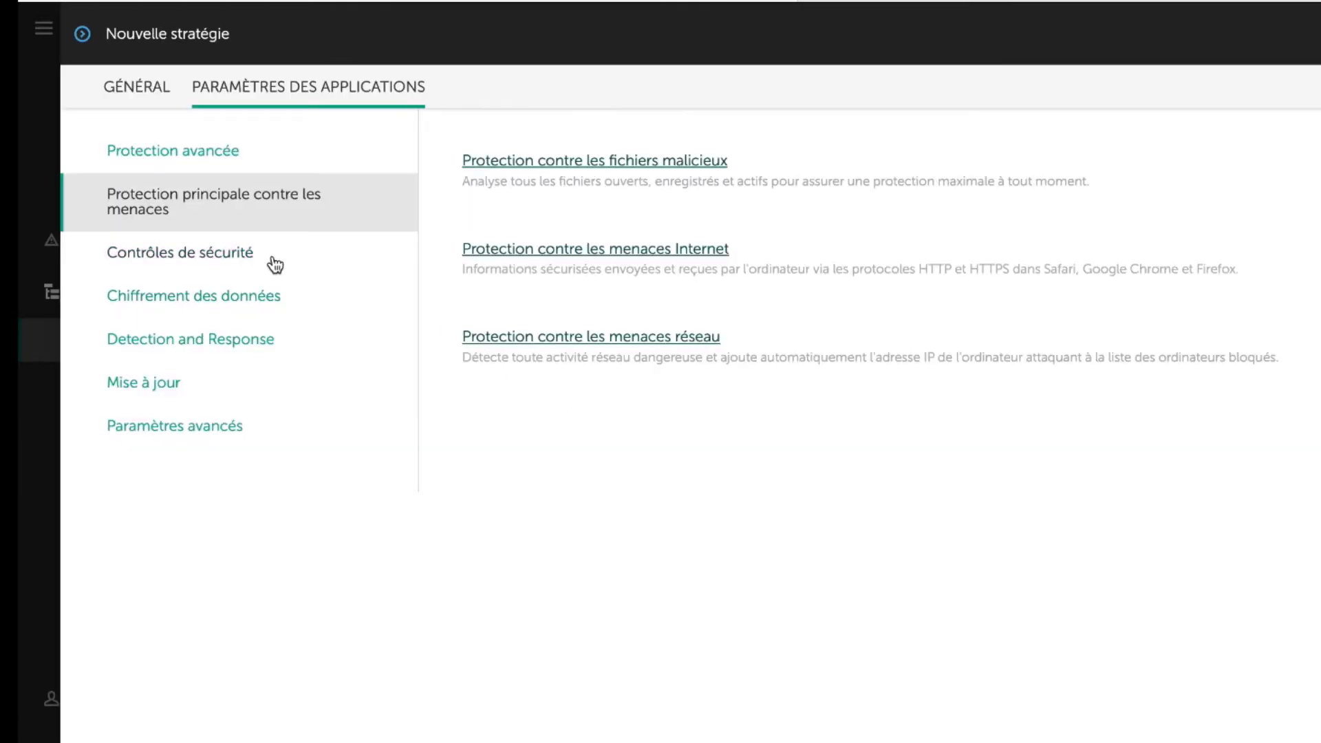
Step: Add a Contrôle Internet rule in the security controls that applies to the content category Réseaux sociaux
click(240, 260)
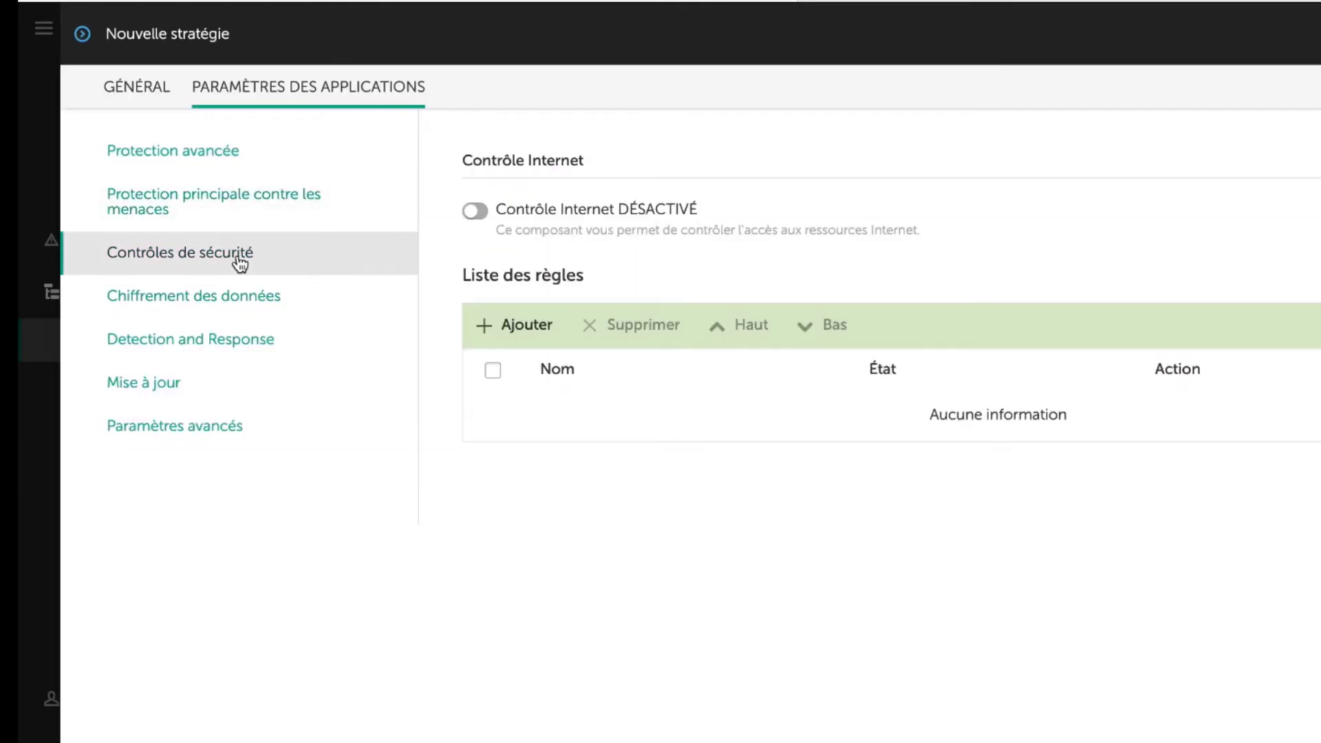
click(532, 326)
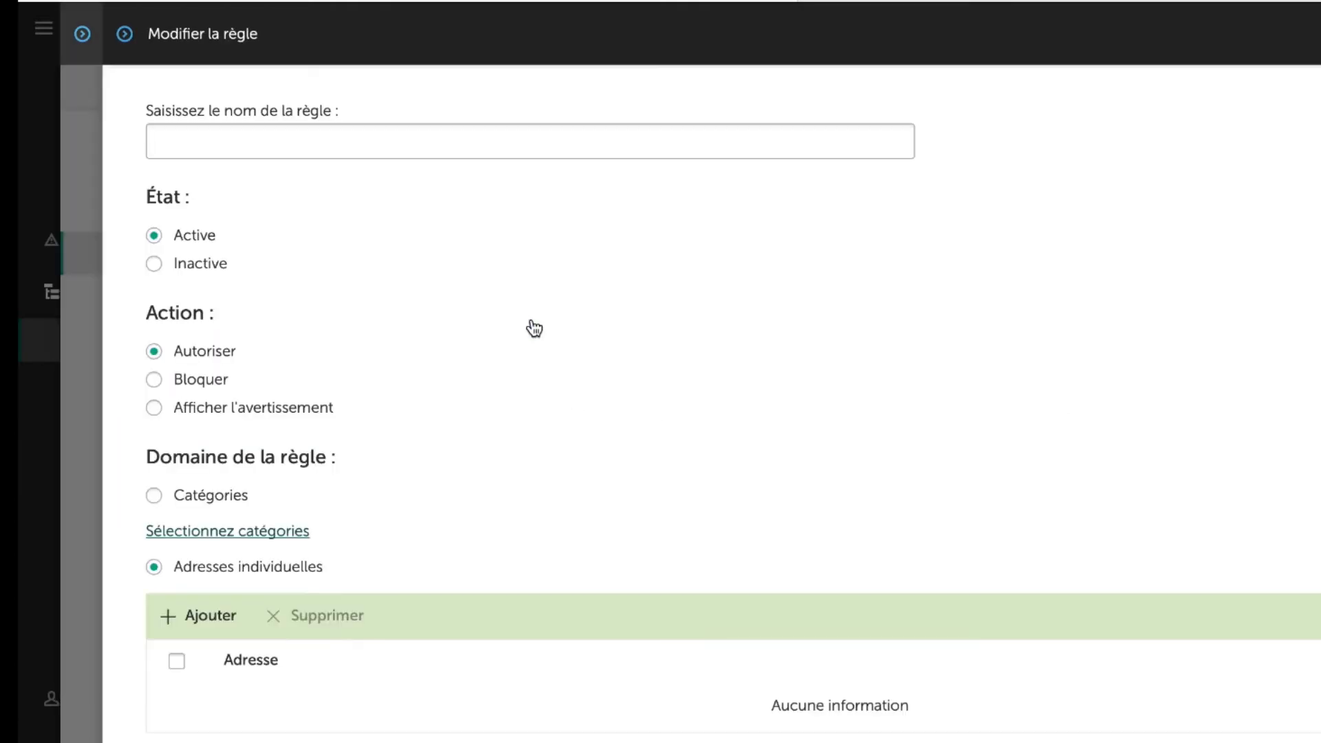
click(198, 503)
click(34, 524)
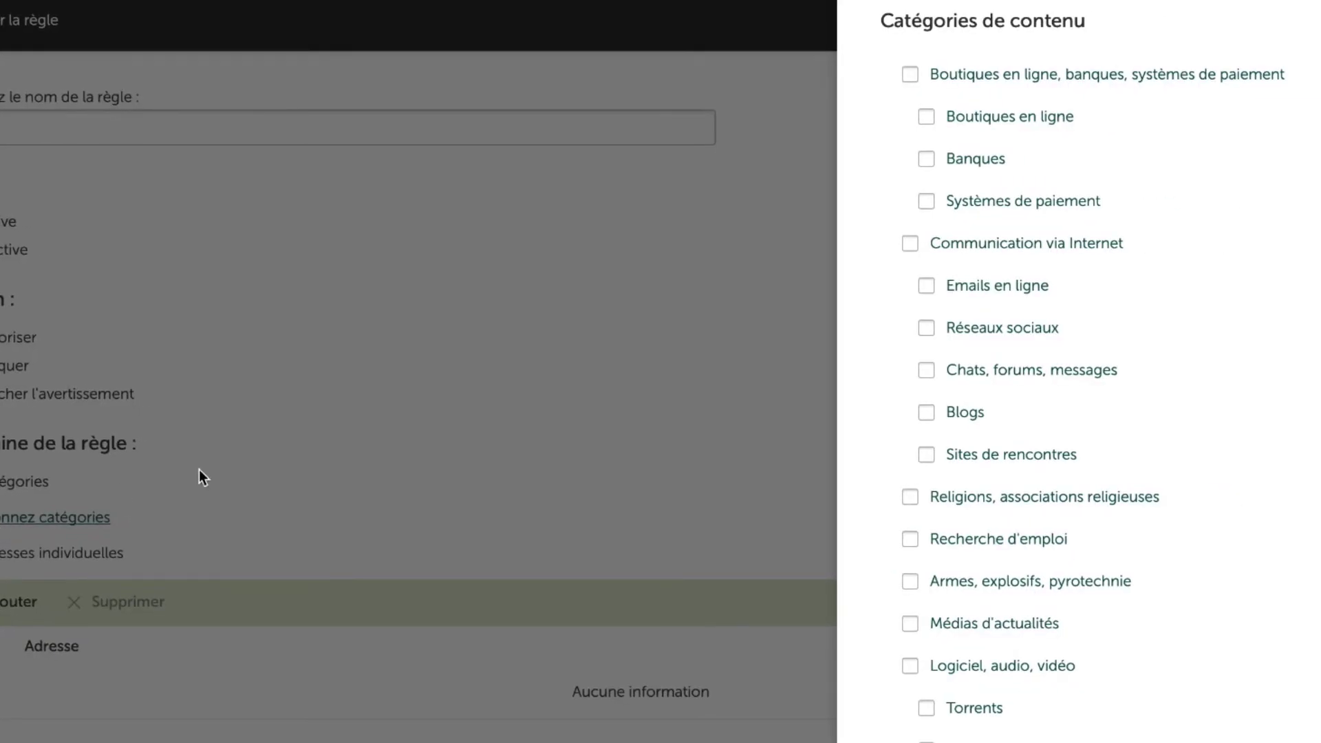
click(926, 329)
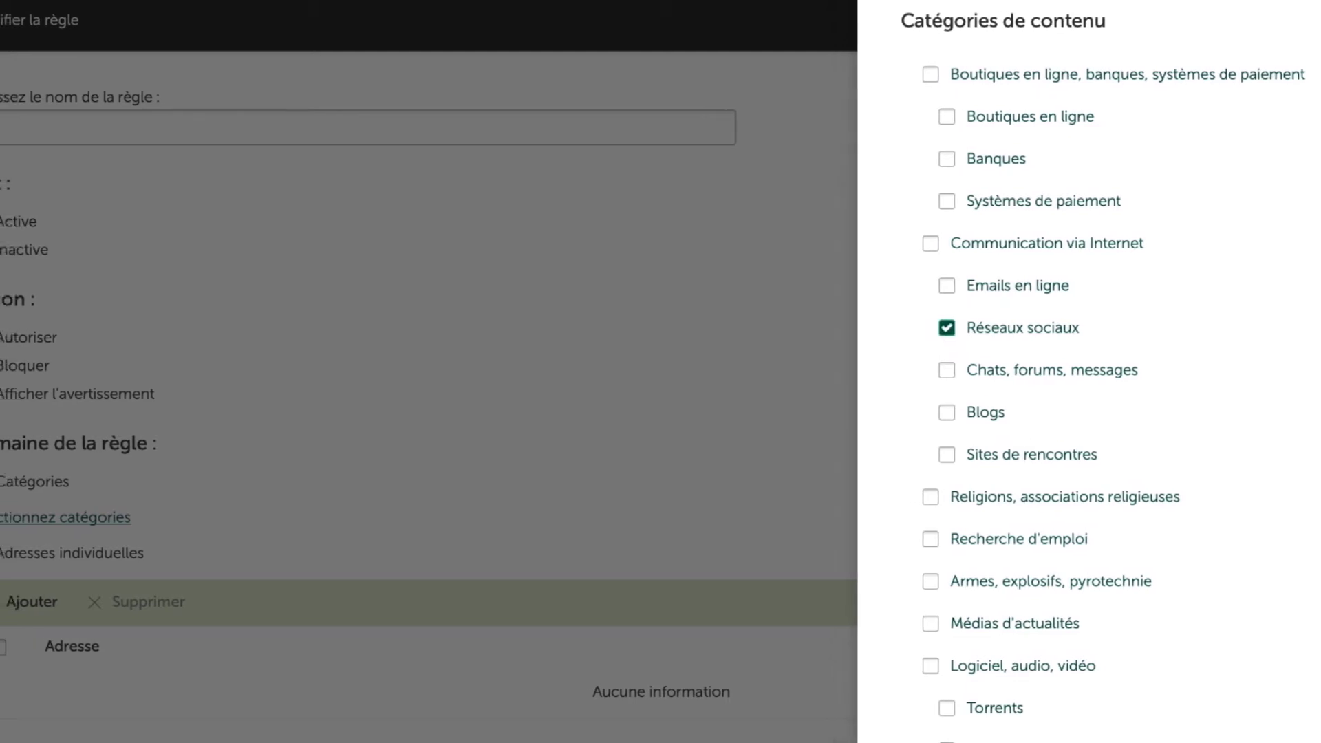
click(908, 740)
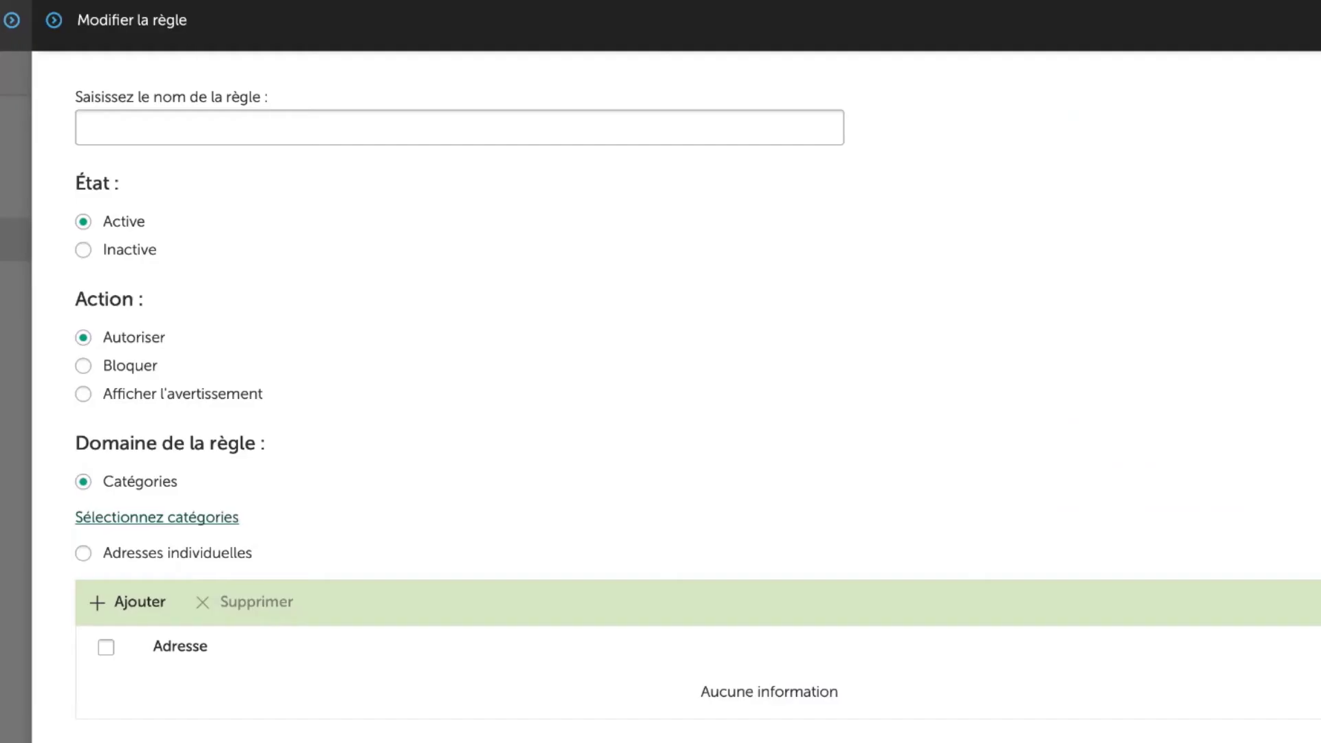
Step: Name the rule Réseaux sociaux with the action Bloquer, save it, and enable Contrôle Internet
click(196, 121)
text(Réseaux sociaux)
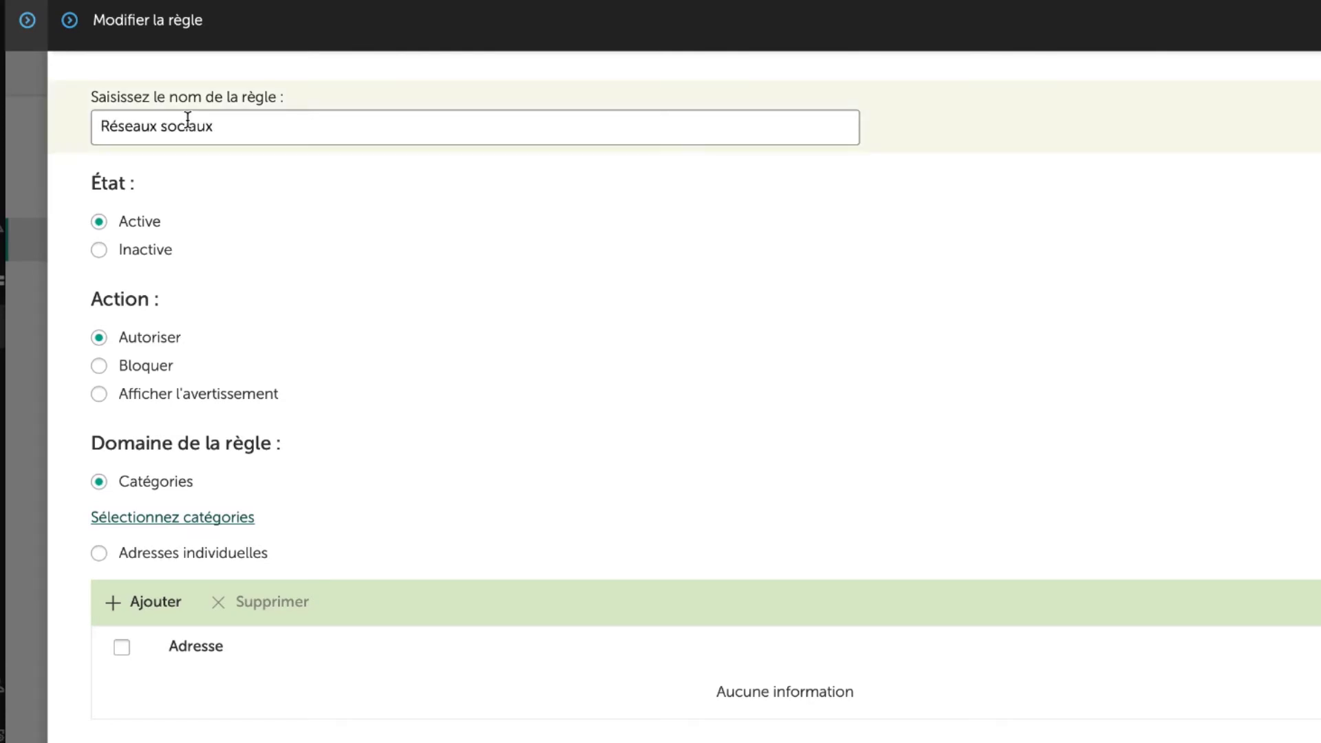
click(146, 376)
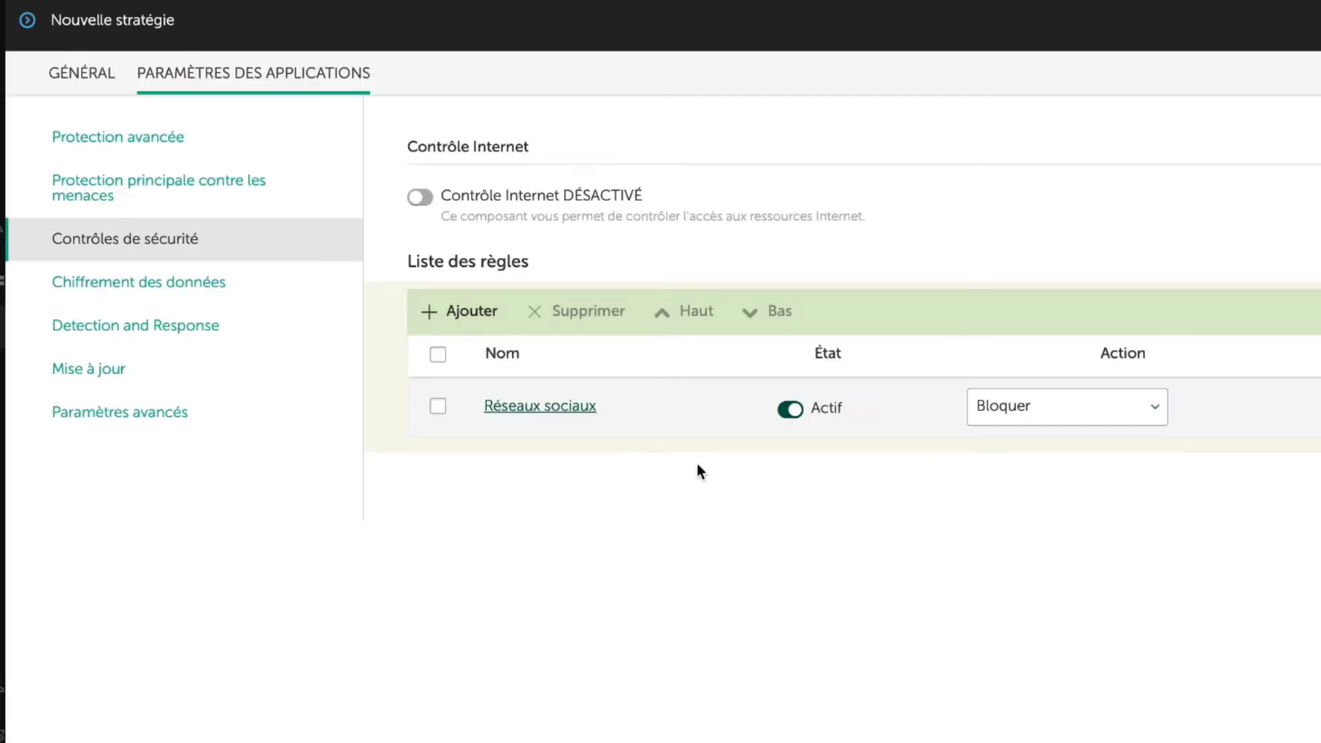
click(416, 198)
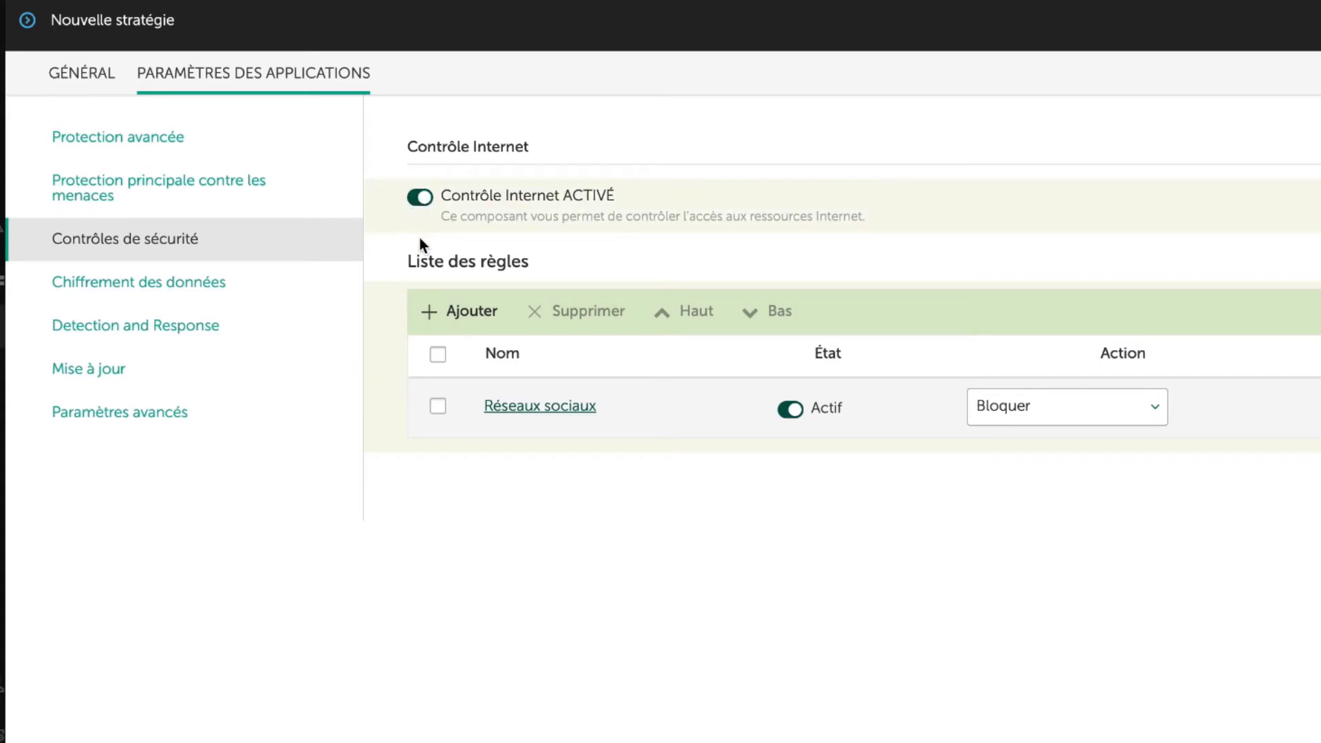
Step: Examine the policy's FileVault disk encryption settings and its Managed Detection and Response settings
click(215, 294)
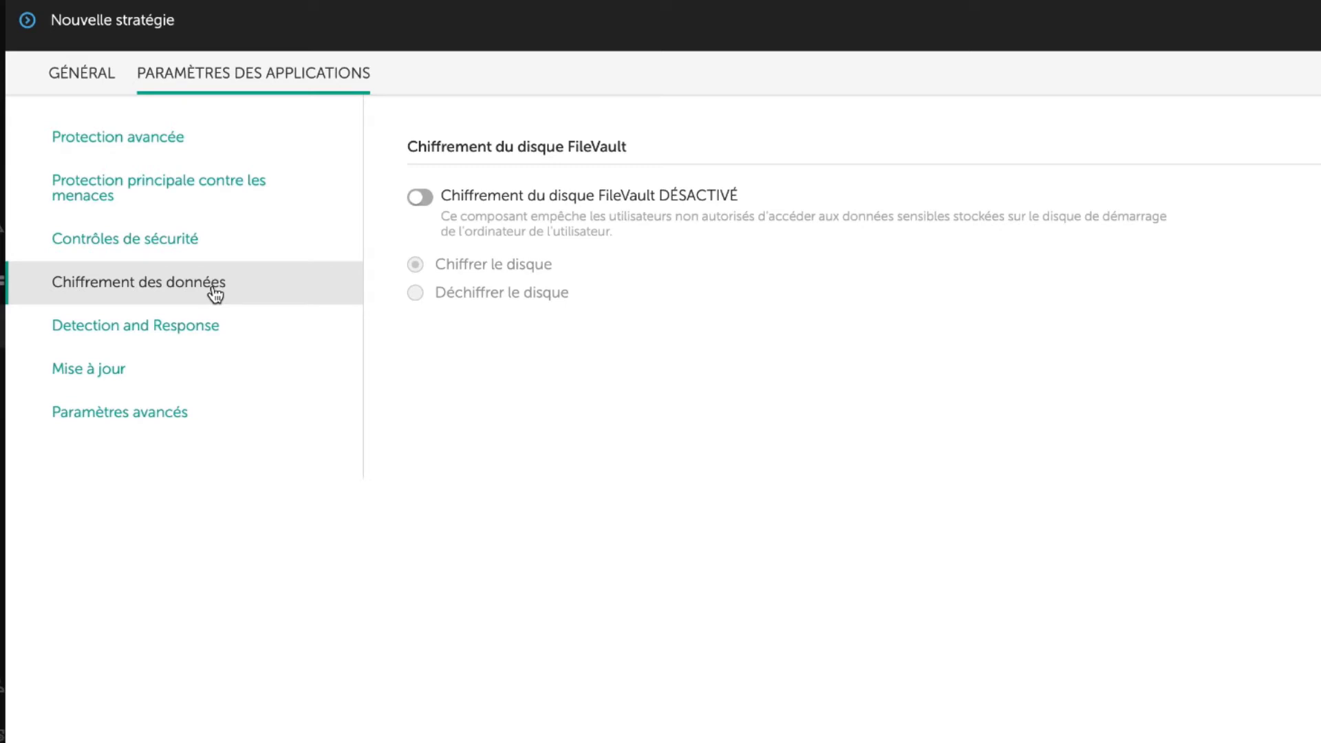
click(184, 334)
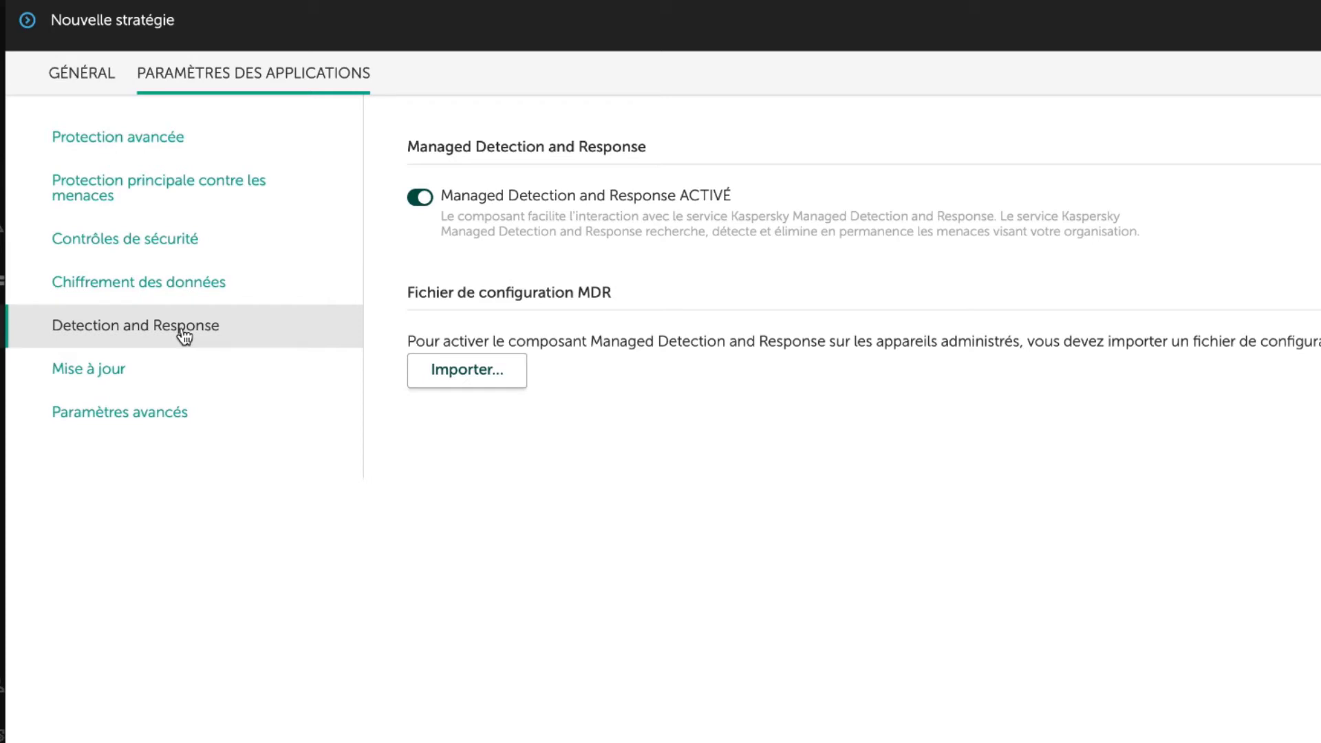
Step: Switch off Managed Detection and Response, and stop ignoring scheduled tasks on battery power in the advanced Protection settings
click(419, 198)
click(141, 421)
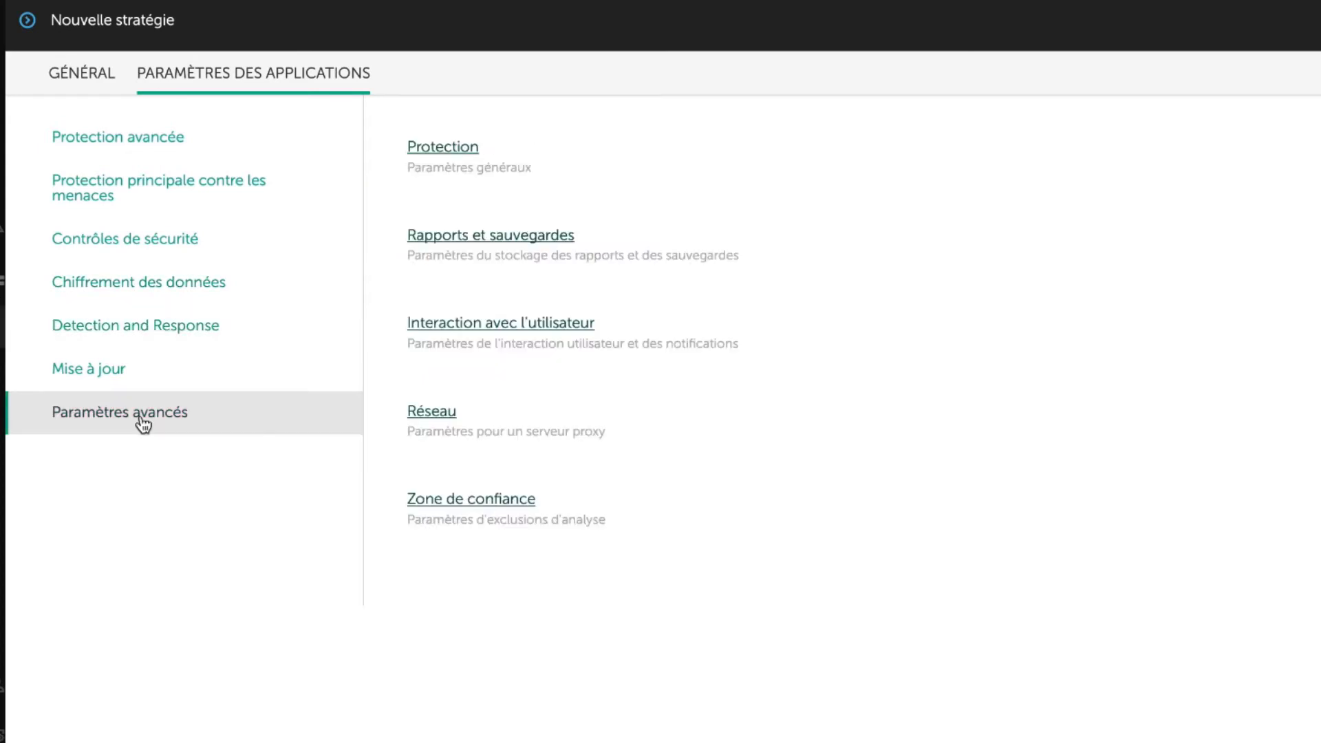
click(445, 153)
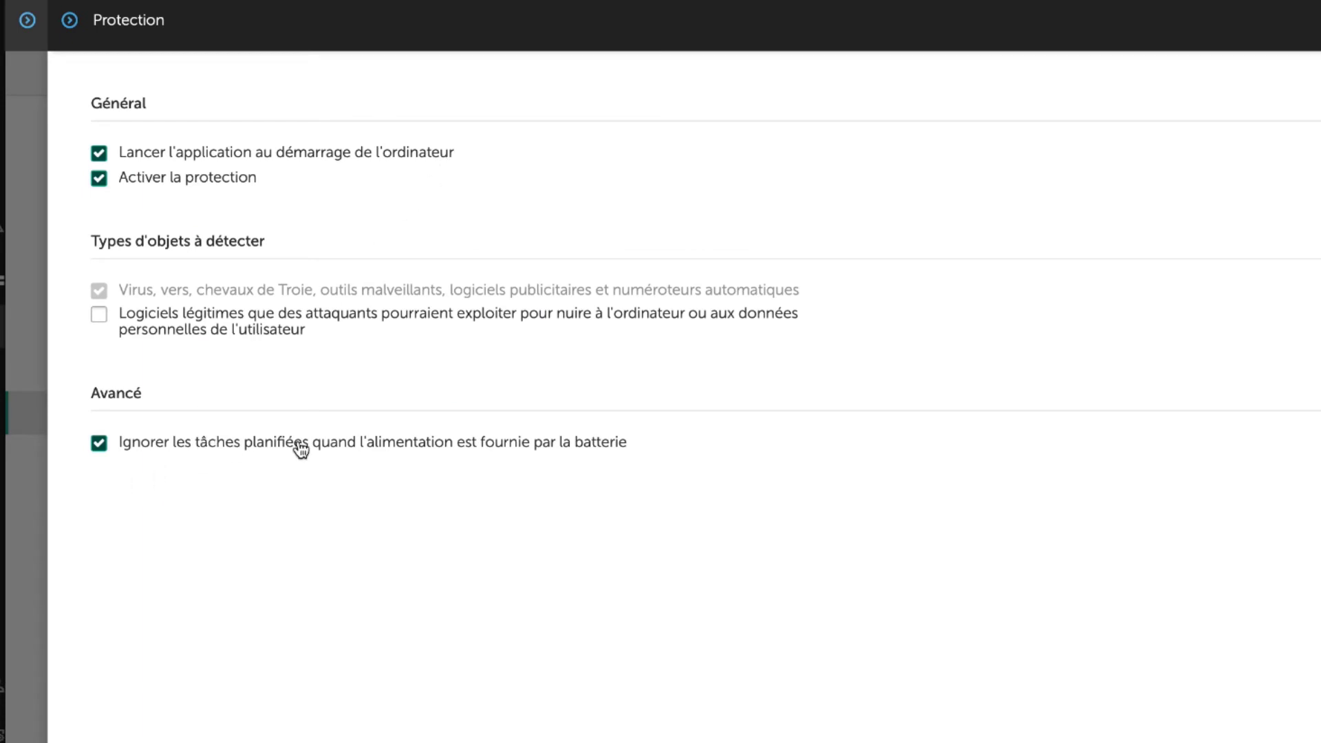
click(100, 444)
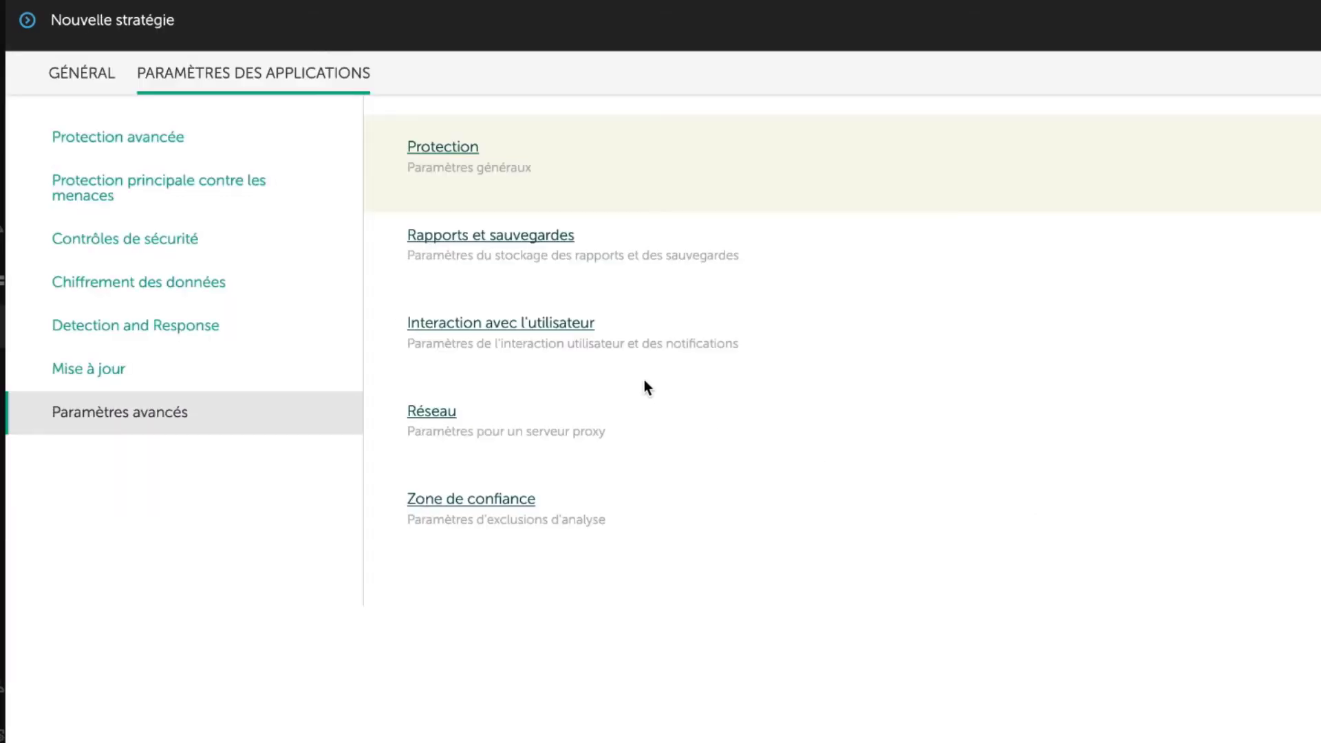
Step: In the user interaction settings, hide the Quitter option from the application icon's context menu and set the event display language to Français
click(528, 335)
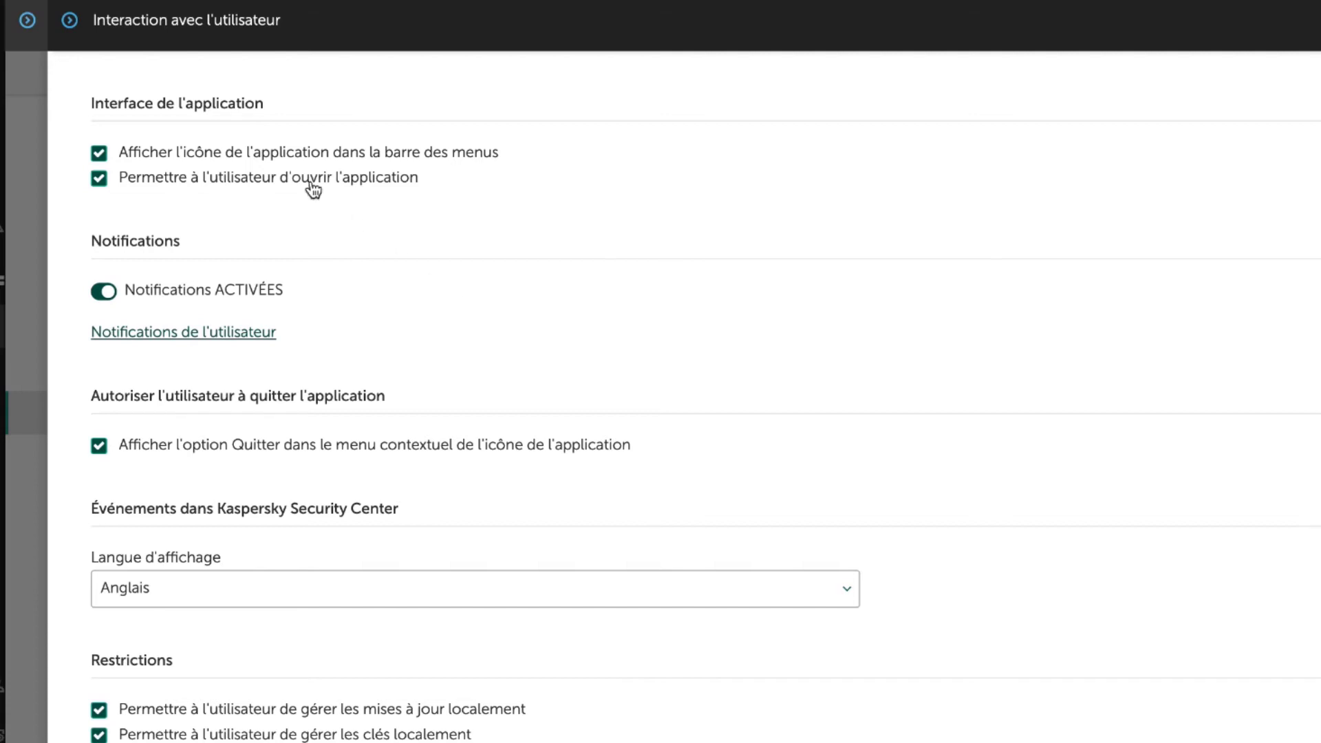
click(135, 454)
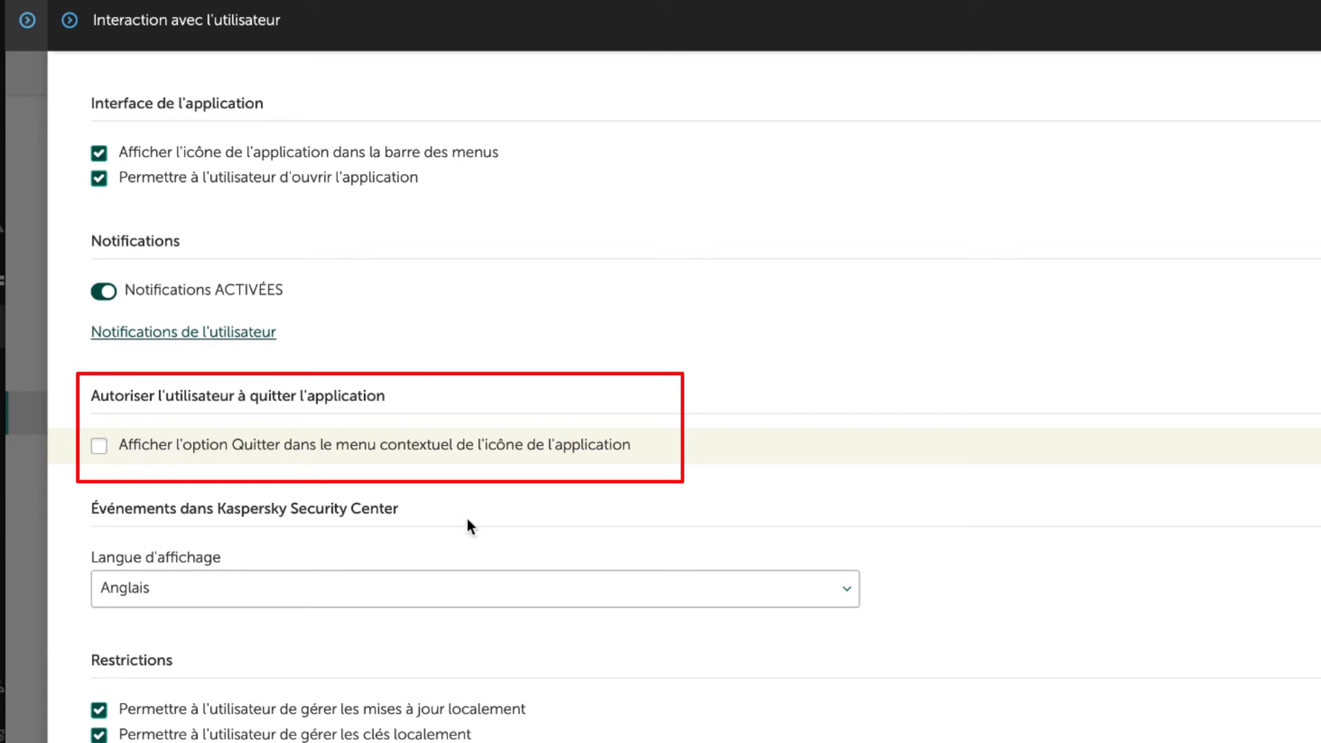
click(459, 588)
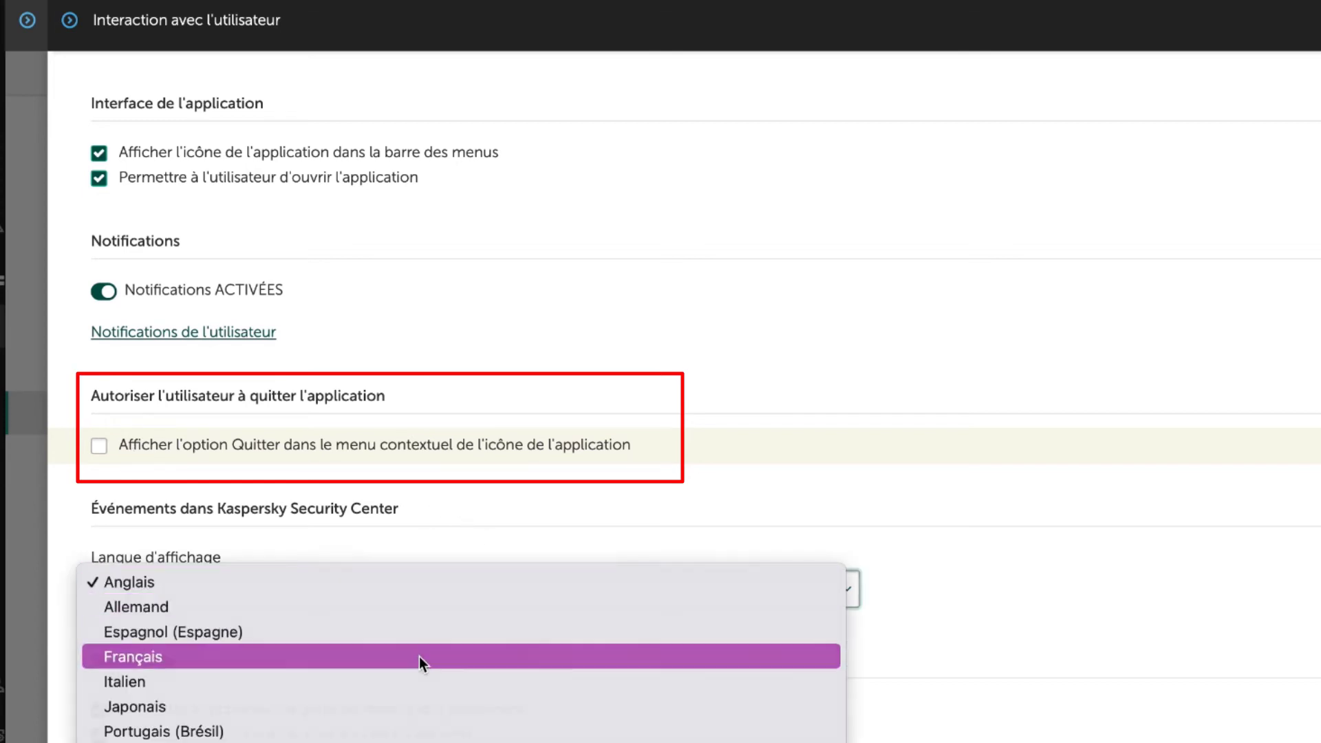
click(419, 657)
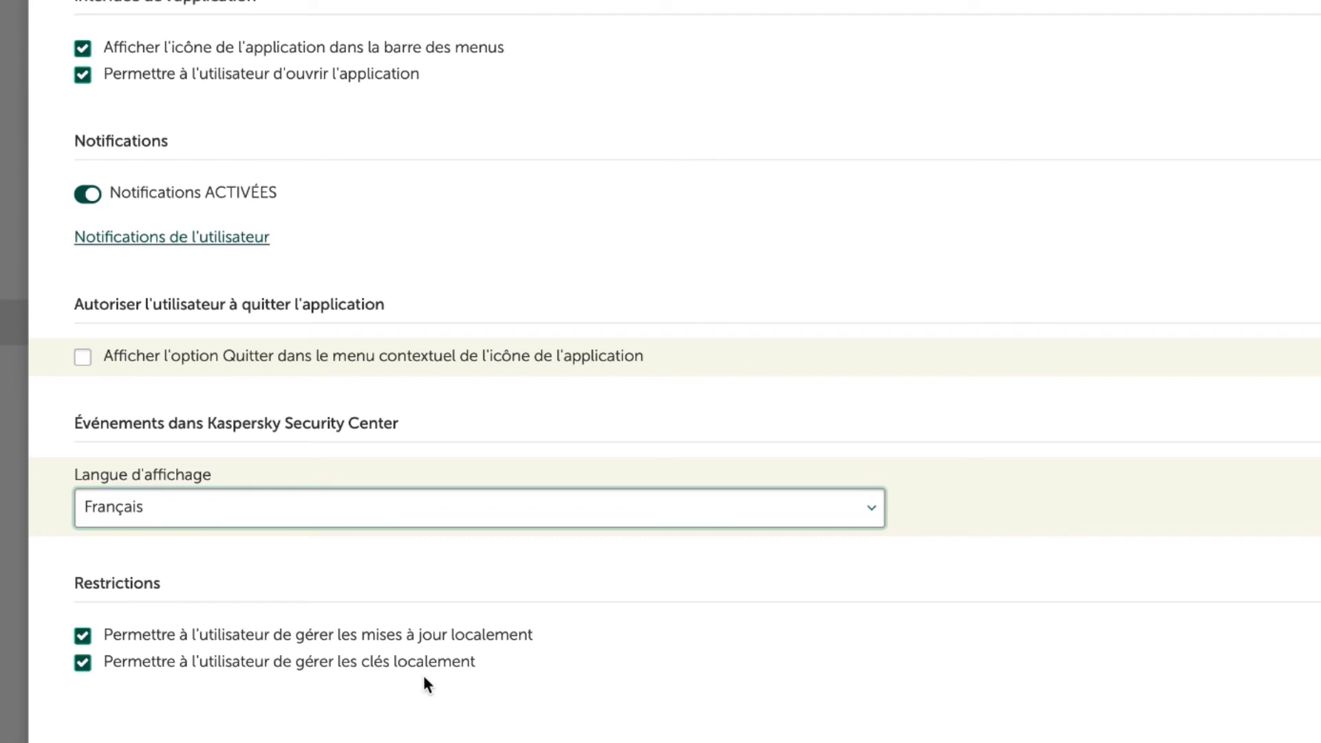
Step: Disallow users from managing keys locally in the user interaction restrictions
click(321, 671)
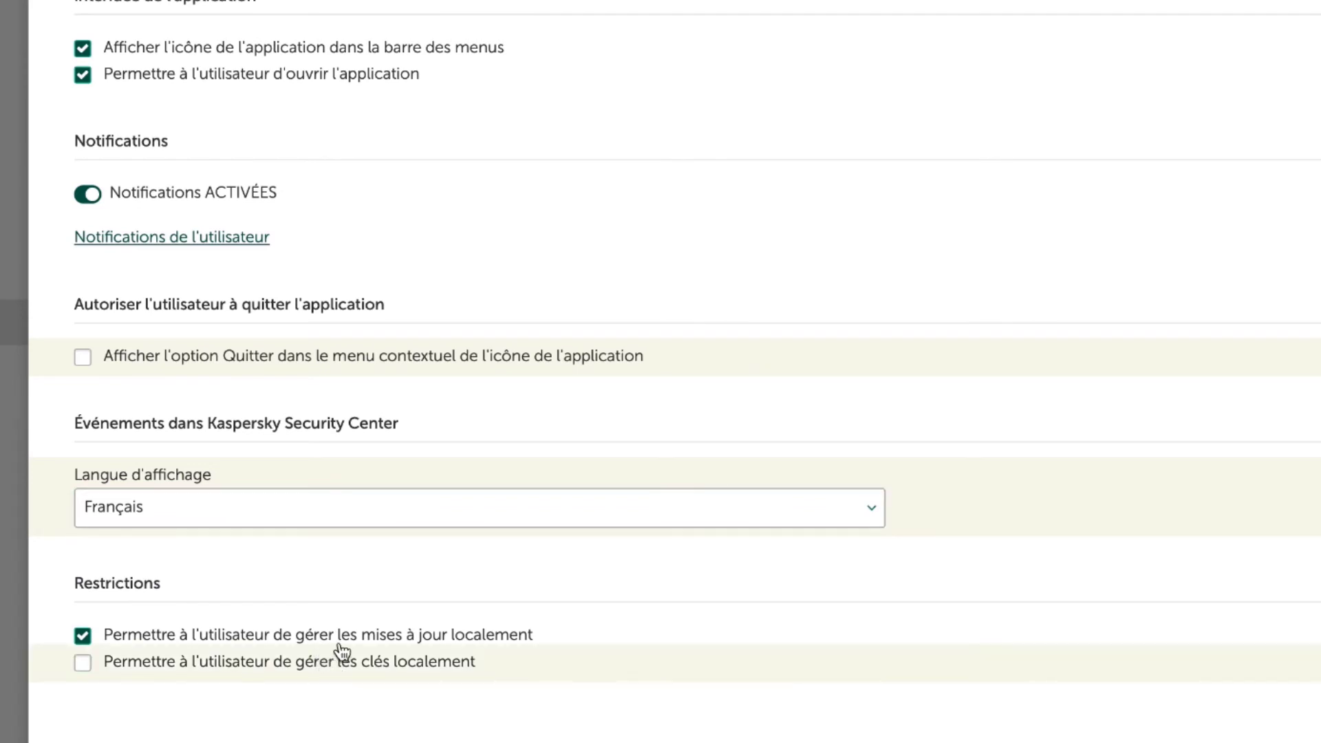